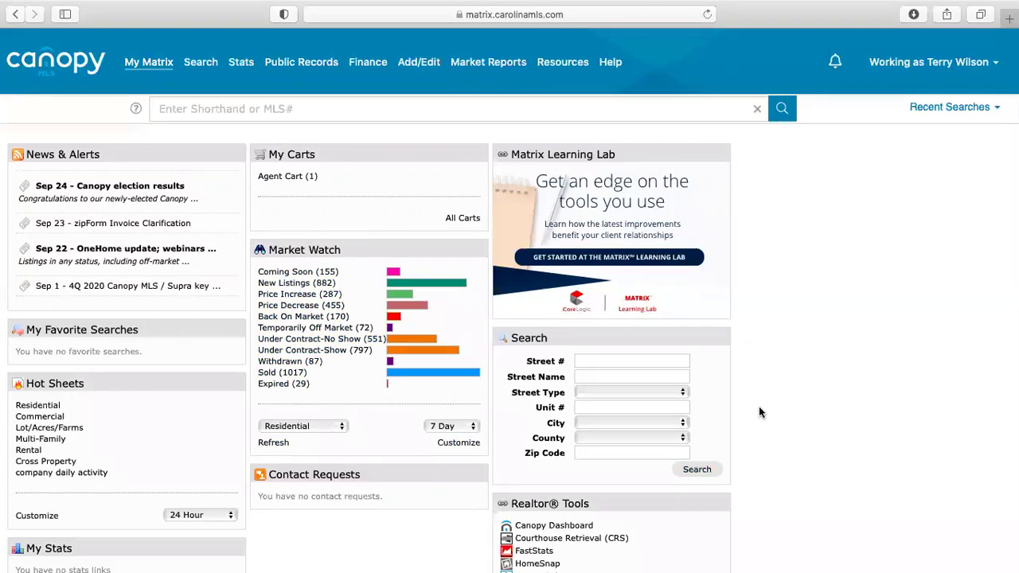
- Switch to working as the other listed agent and open the detailed Residential search
click(941, 67)
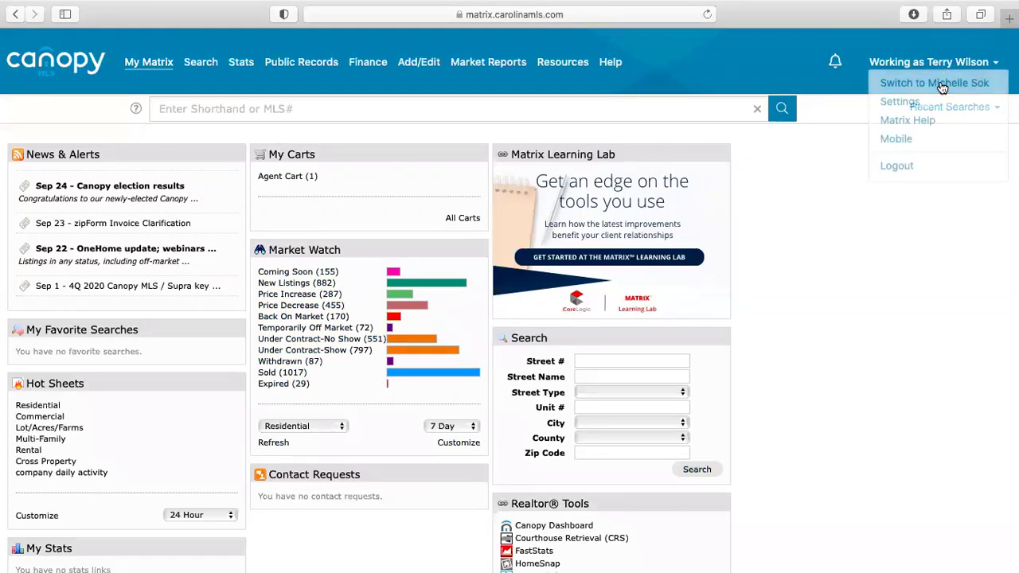
click(944, 84)
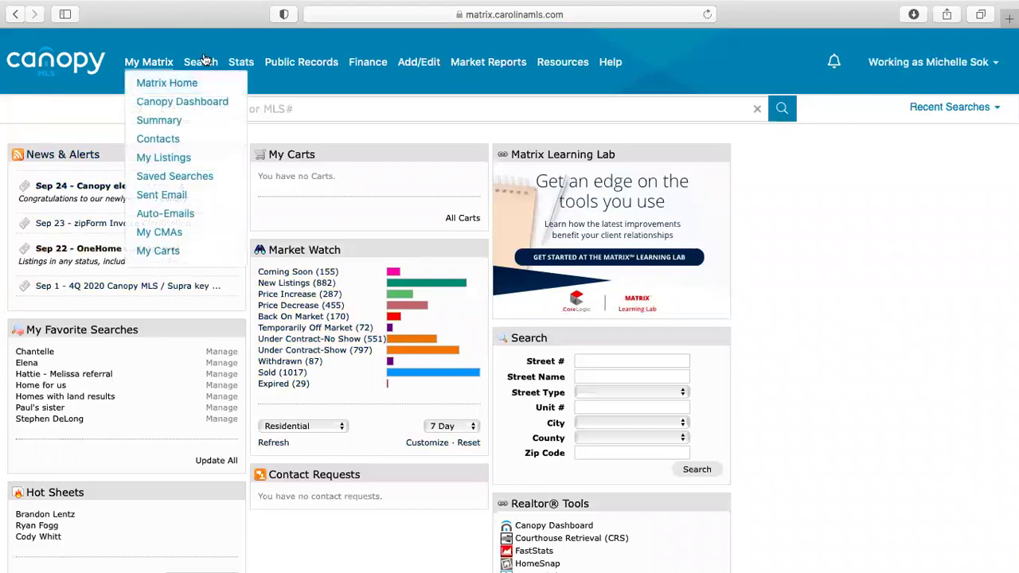
mouse_move(204, 65)
mouse_move(239, 82)
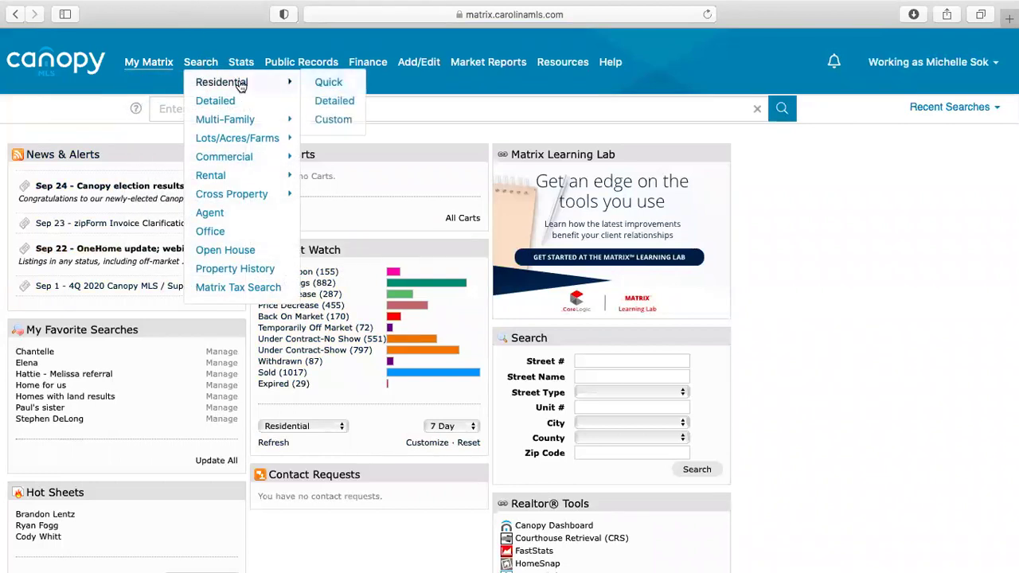
click(327, 109)
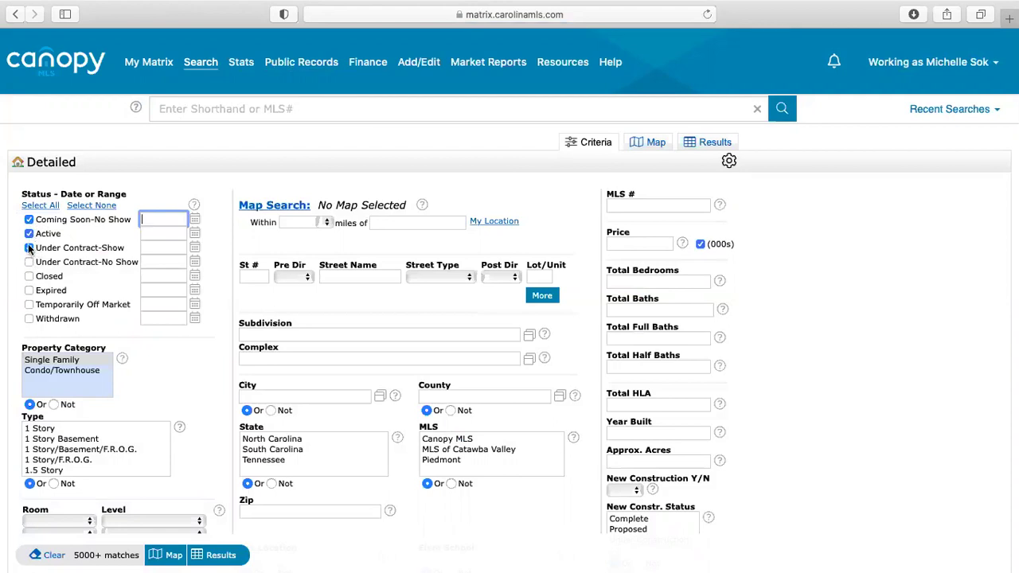
- Exclude Under Contract-Show listings and restrict the property category to Single Family
click(30, 249)
click(51, 362)
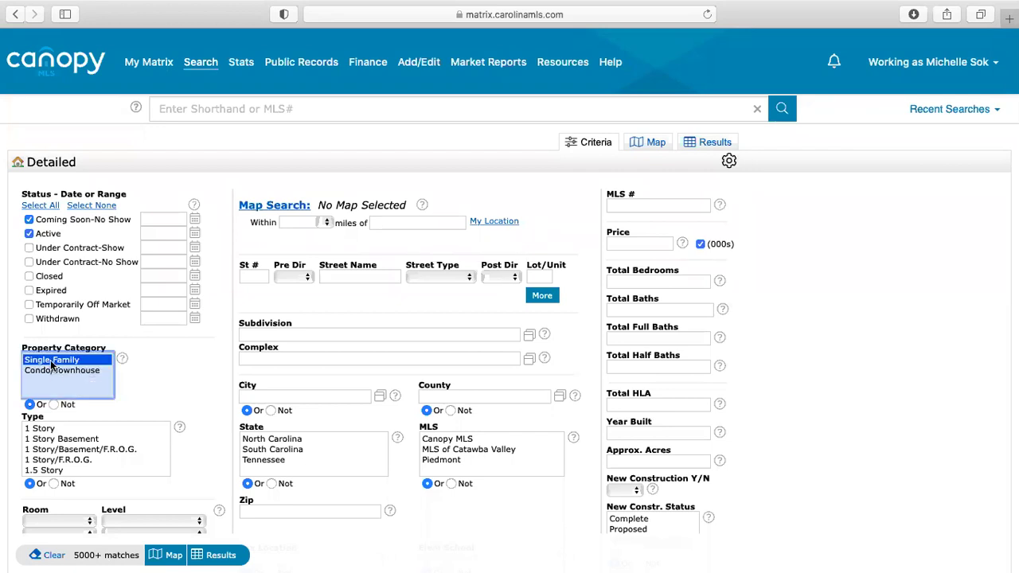
- Select 1.5 Story/Basement as a home type for the search
click(64, 444)
scroll(64, 446, down, 2)
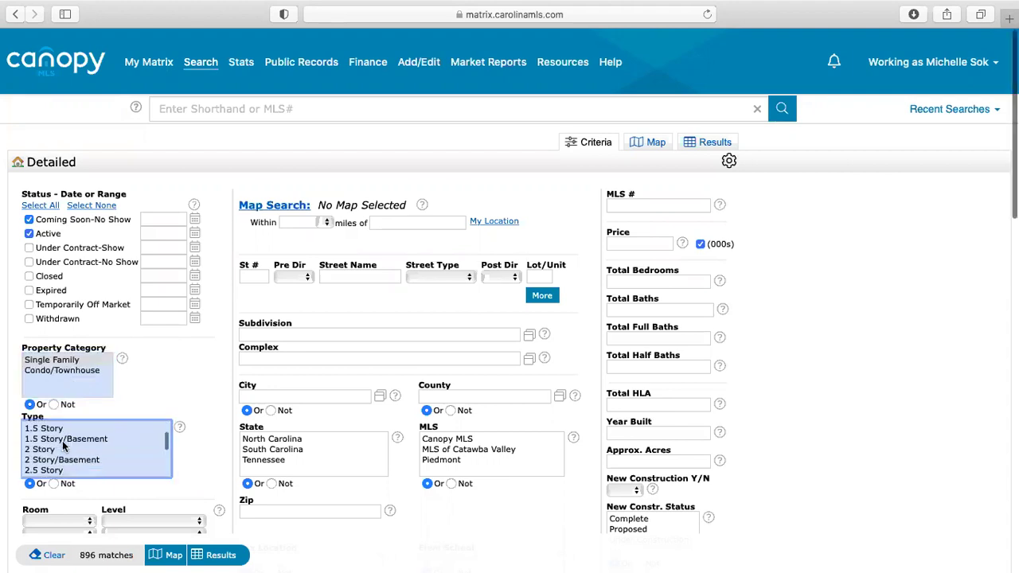
scroll(64, 447, up, 1)
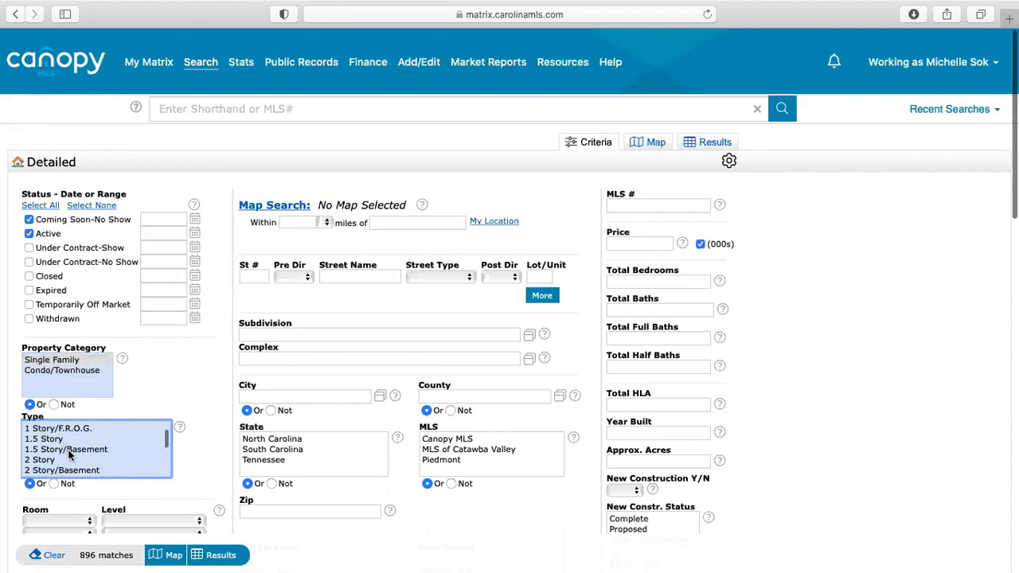
click(68, 451)
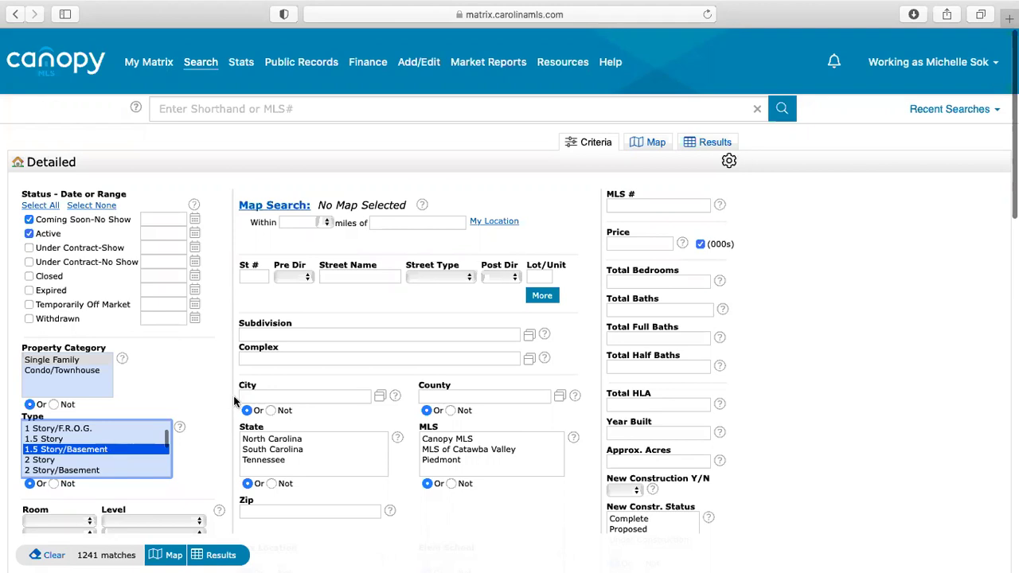
- Add a room requirement for a Laundry on the Upper level
scroll(185, 428, down, 3)
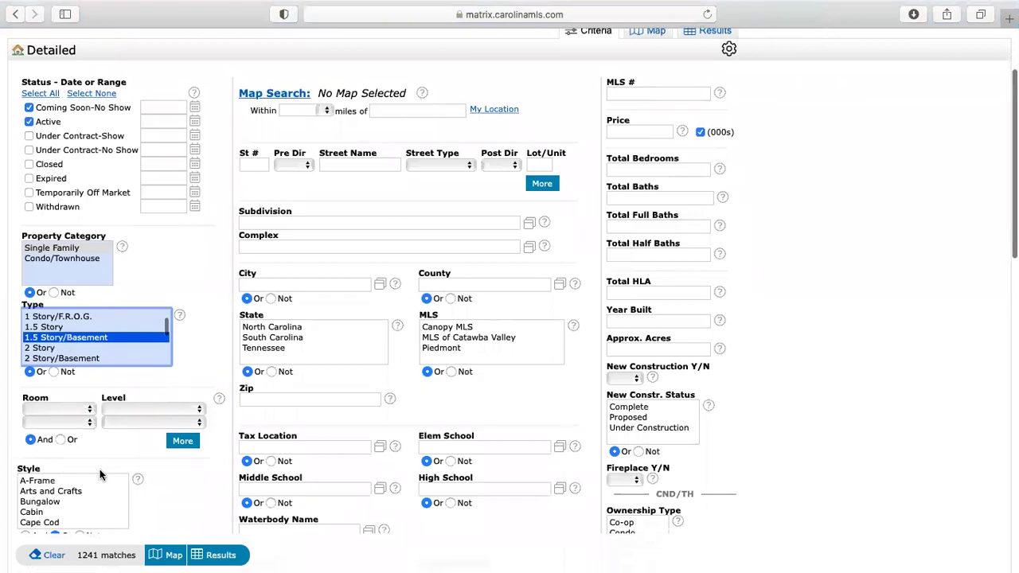
scroll(99, 475, down, 1)
scroll(100, 474, down, 2)
scroll(100, 474, up, 2)
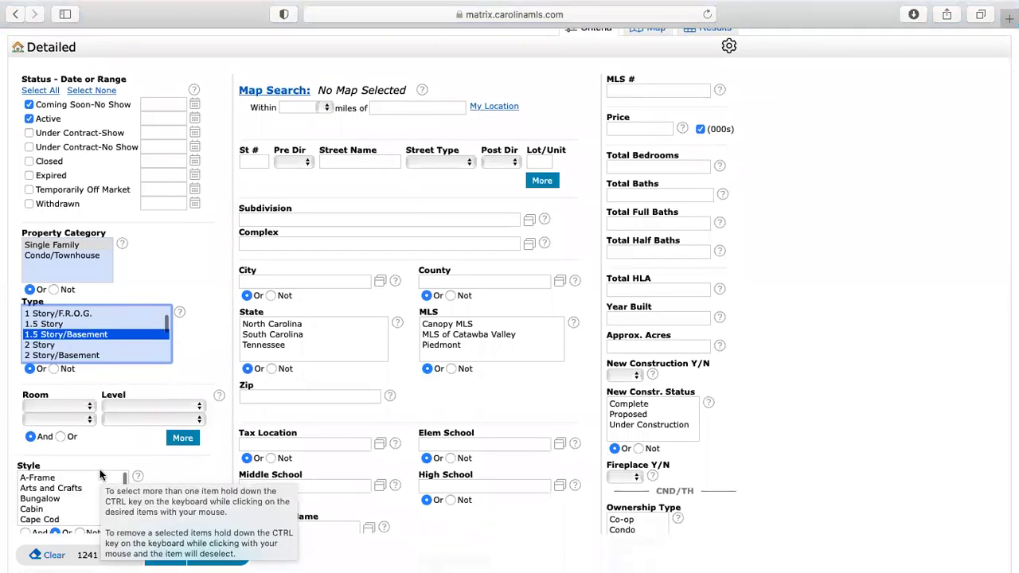
click(60, 407)
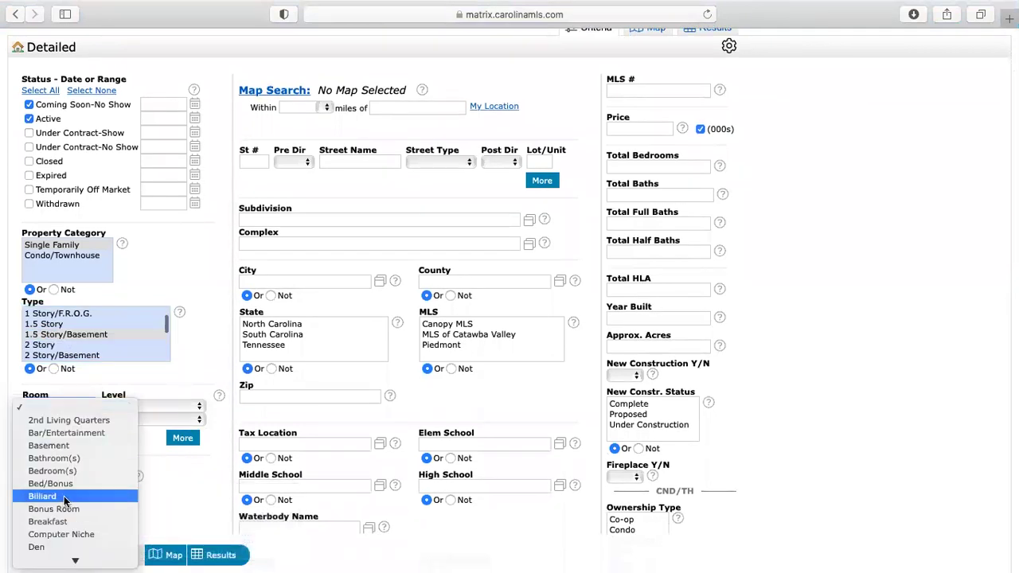
scroll(67, 506, down, 5)
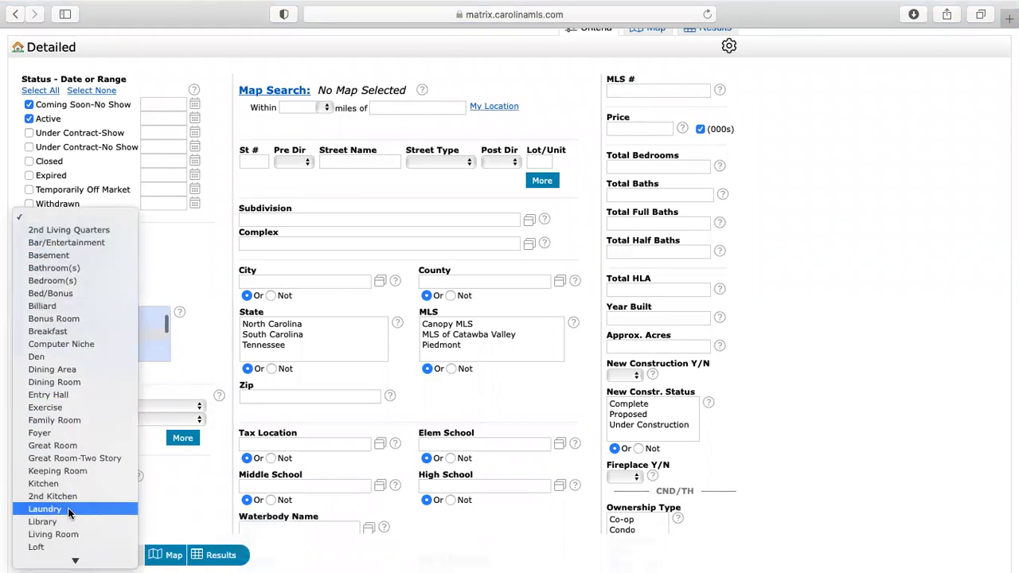
click(68, 509)
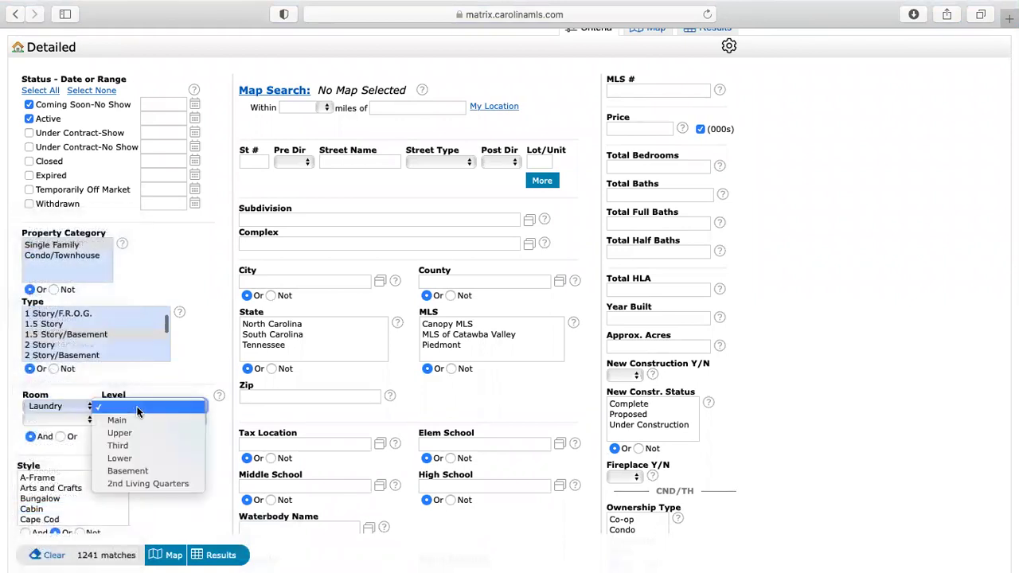
click(140, 409)
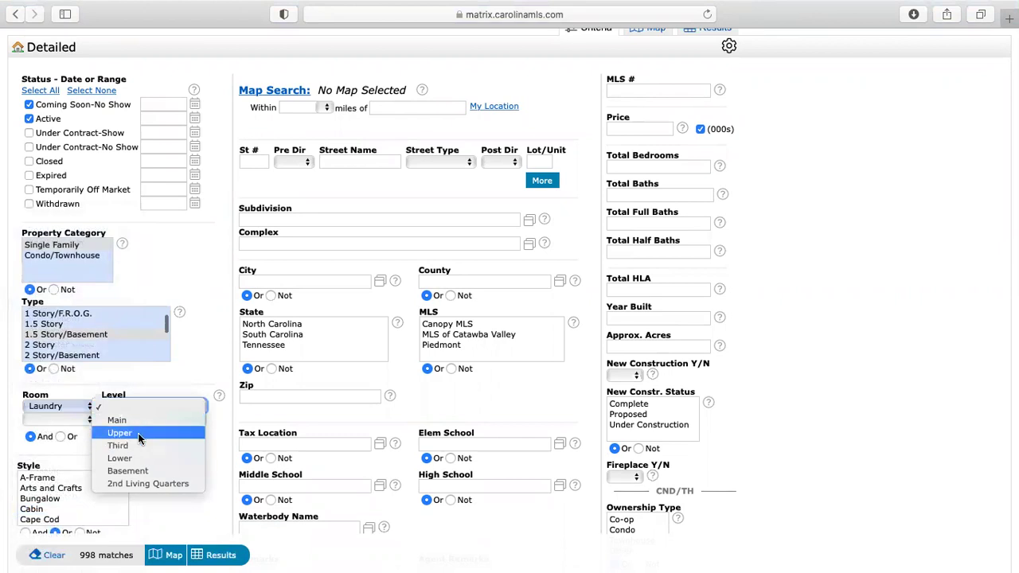
click(138, 433)
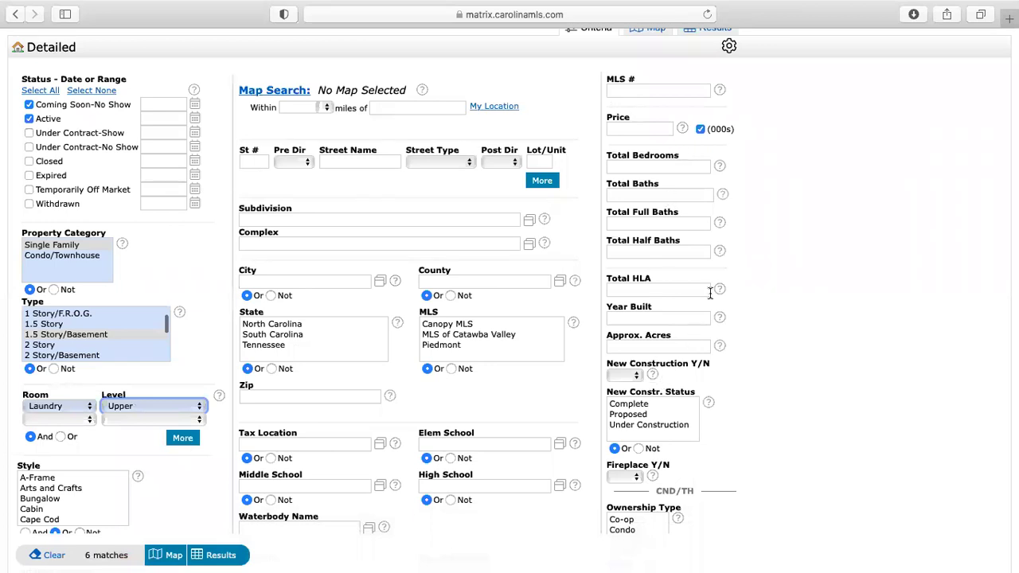
- Clear the Laundry room and its level from the room criteria
scroll(710, 295, up, 2)
scroll(710, 298, down, 3)
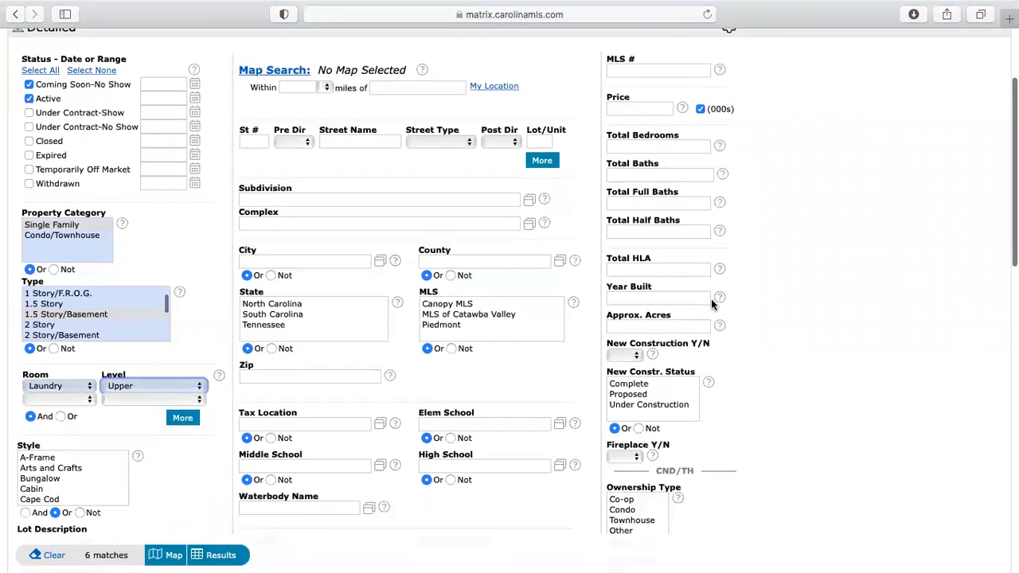
click(155, 367)
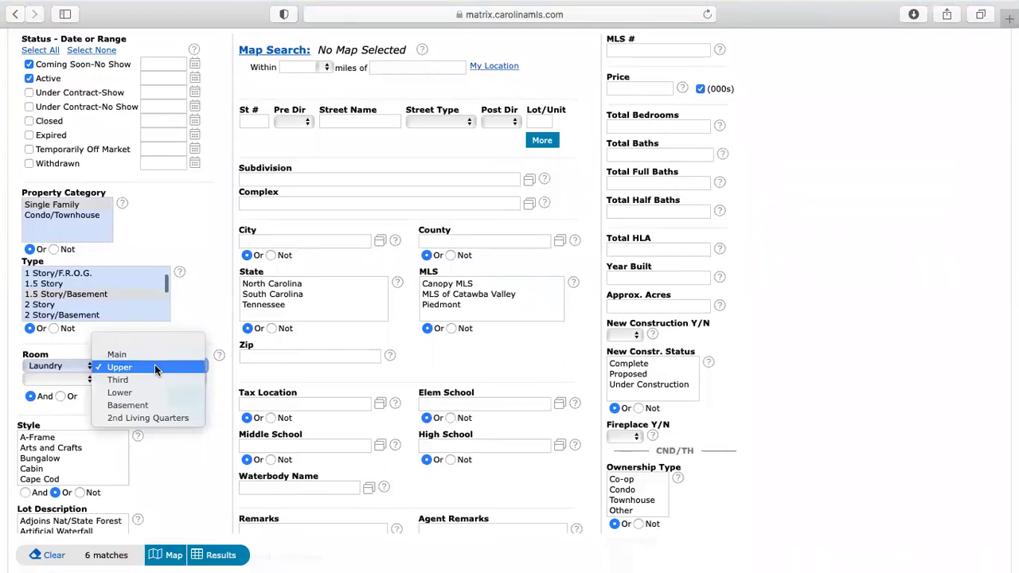
click(154, 367)
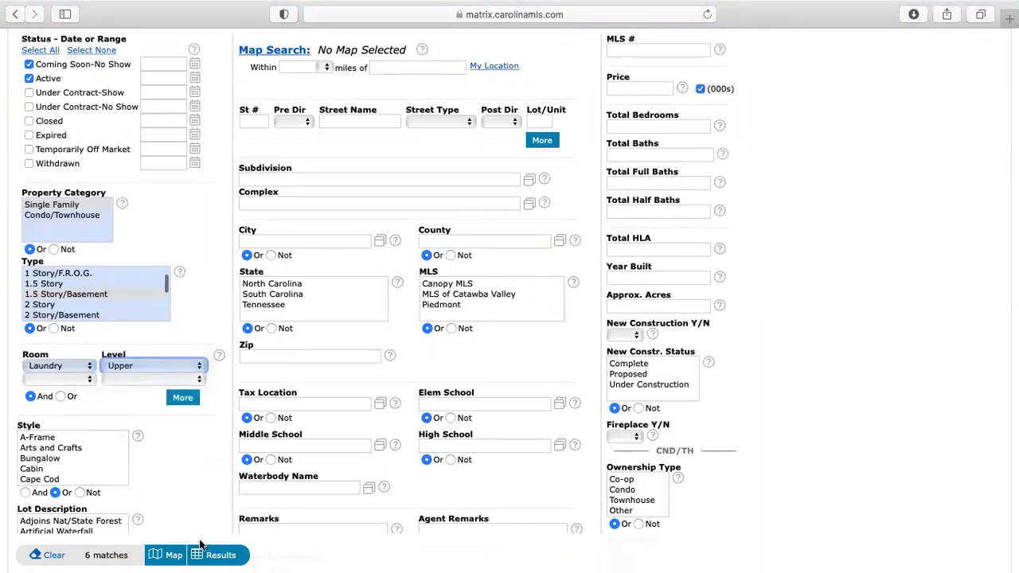
click(144, 366)
click(127, 352)
click(74, 367)
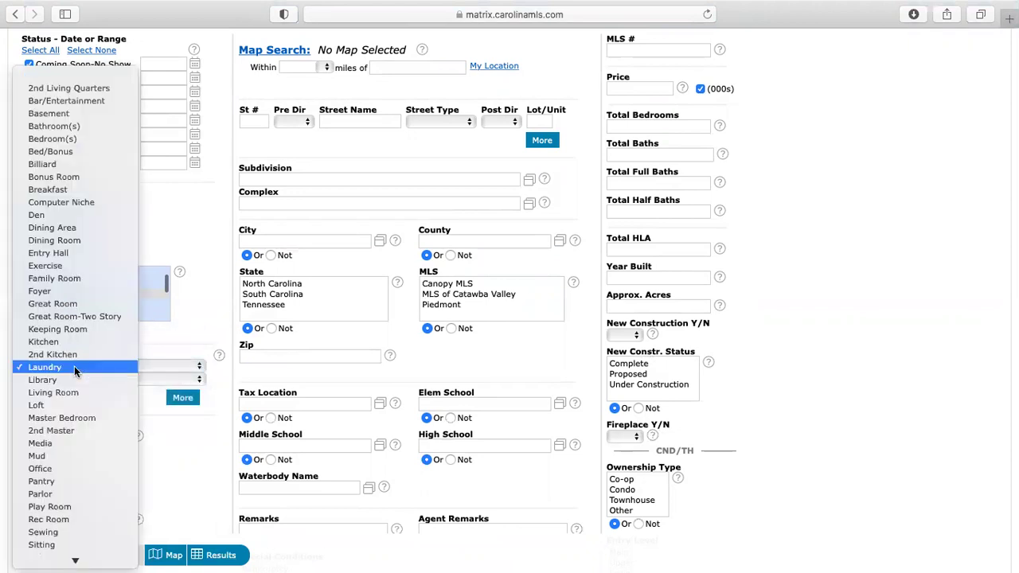
click(61, 78)
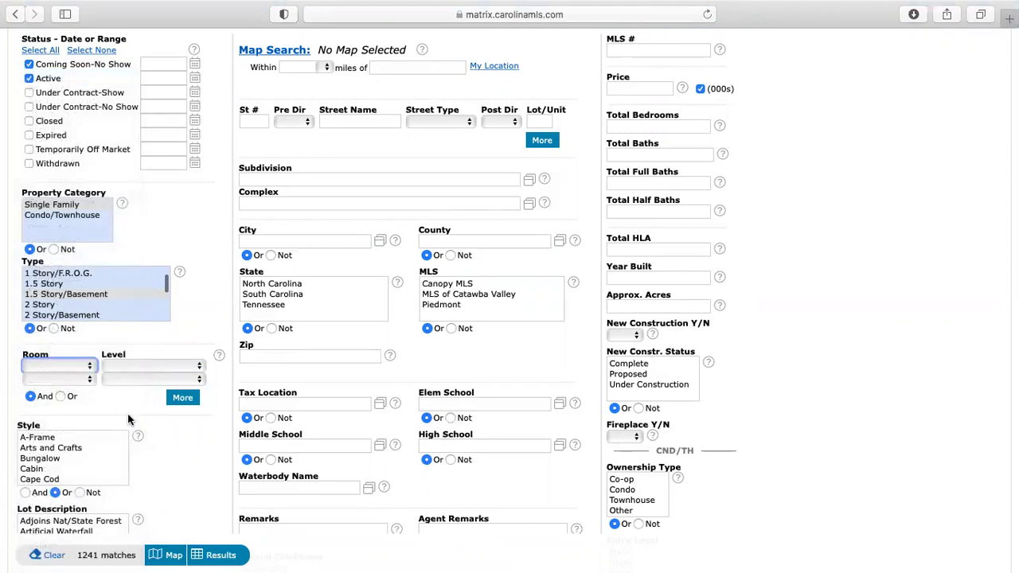
- Enter a map search radius of 10 miles and clear it again without a location
scroll(951, 330, up, 3)
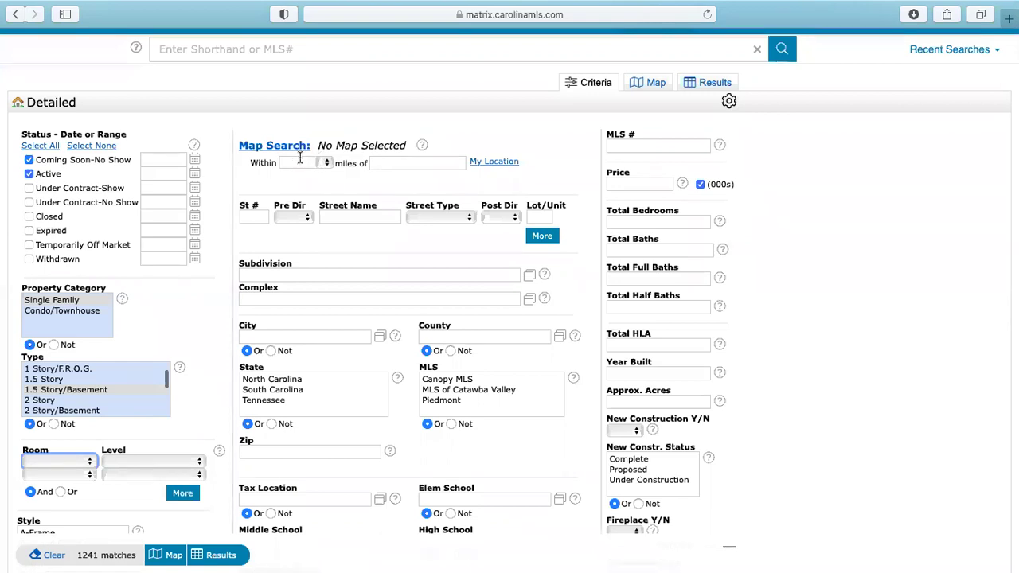
click(301, 161)
text(10)
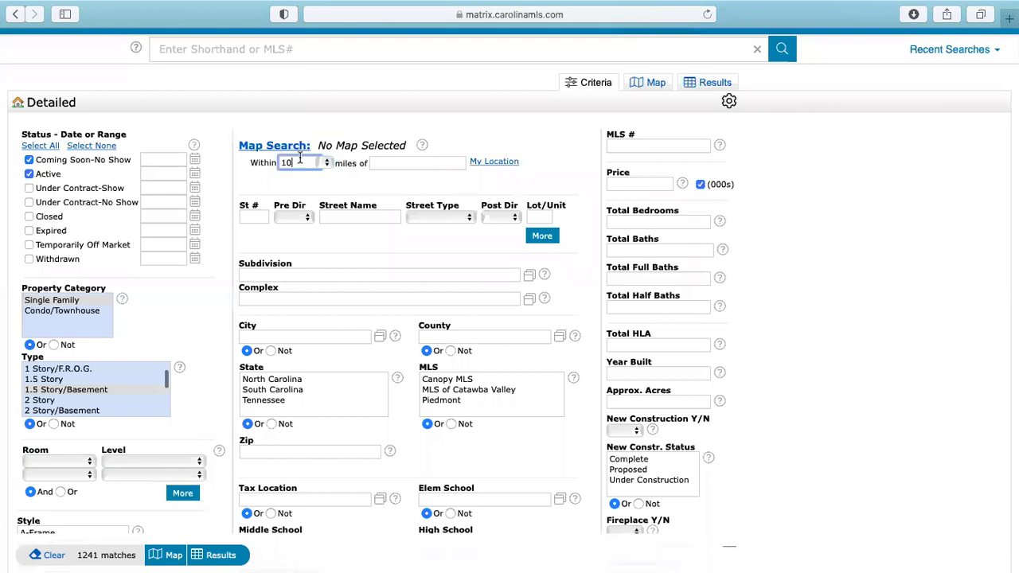
key(Tab)
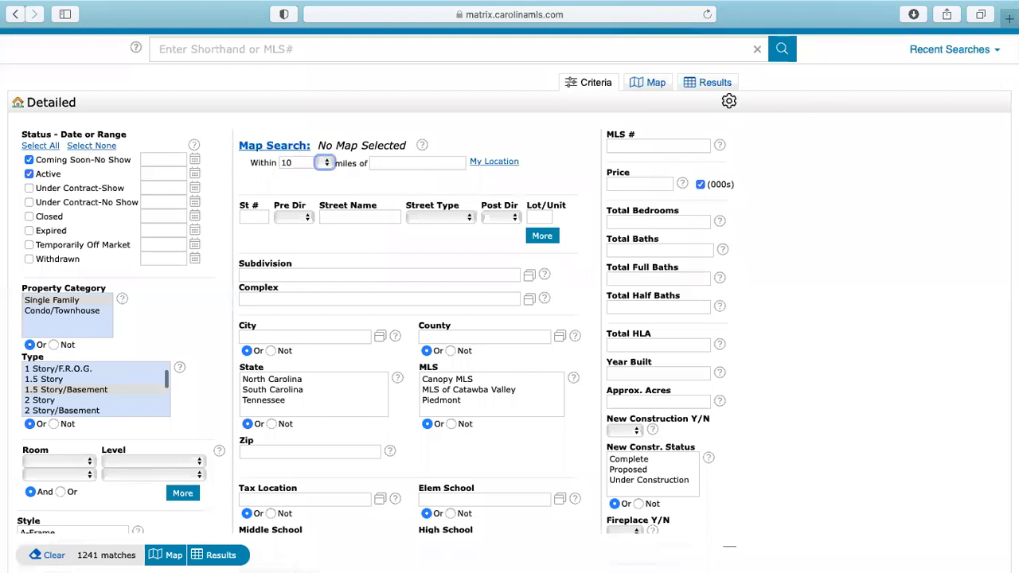
click(416, 163)
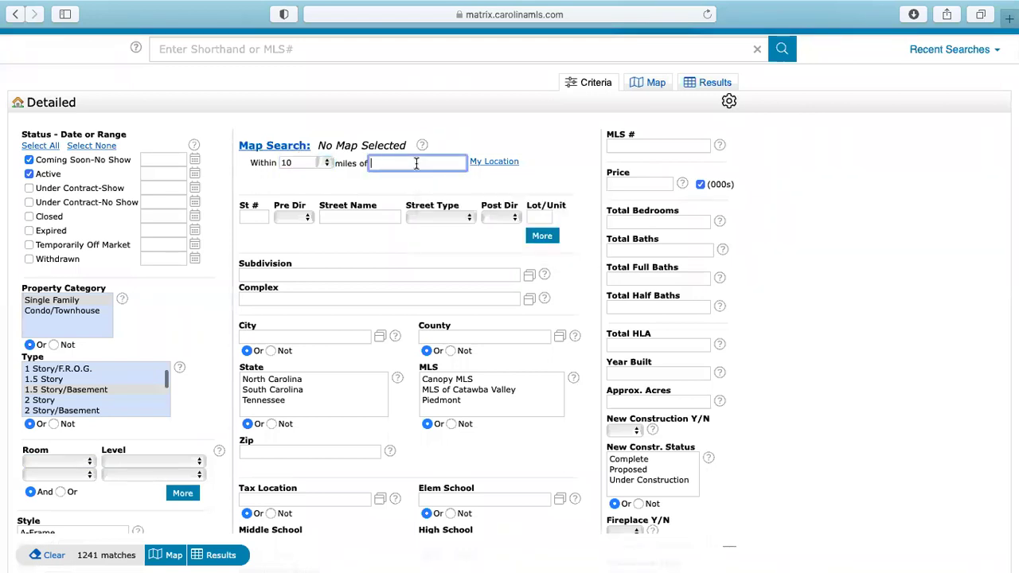
click(300, 162)
key(BackSpace)
key(BackSpace)
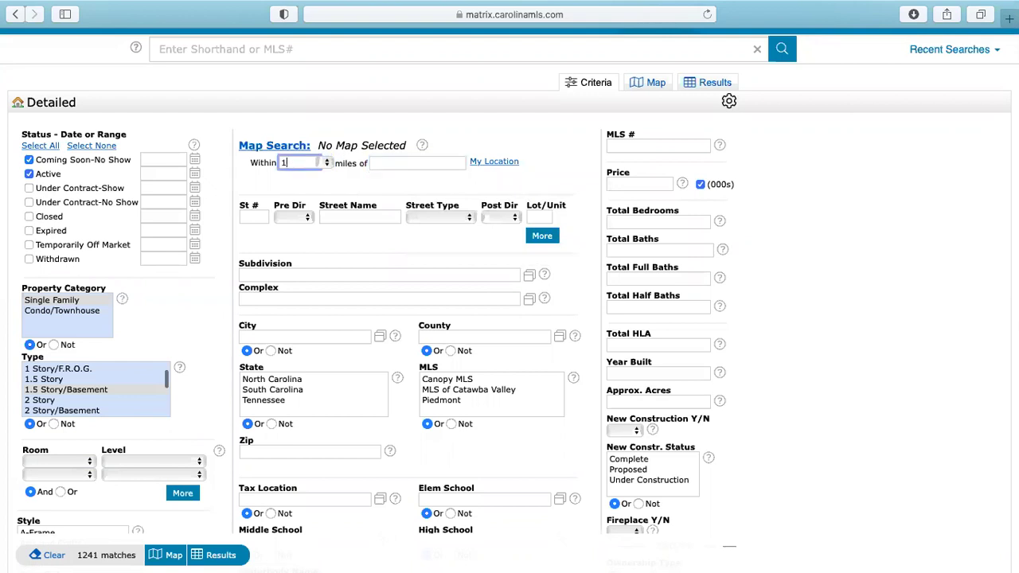
- Look up subdivisions starting with "hampt" and empty the subdivision criterion again
click(297, 274)
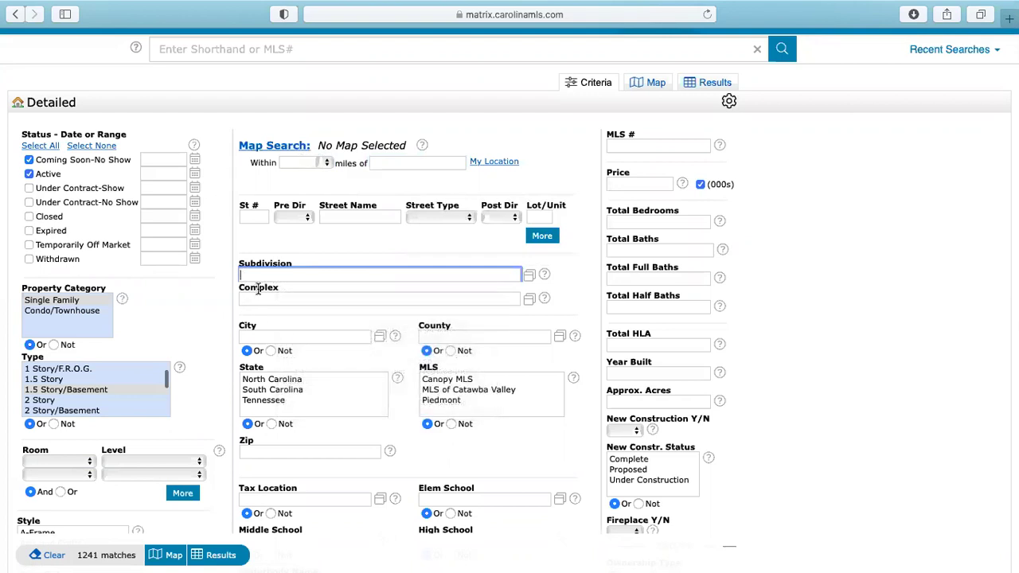
text(hampt)
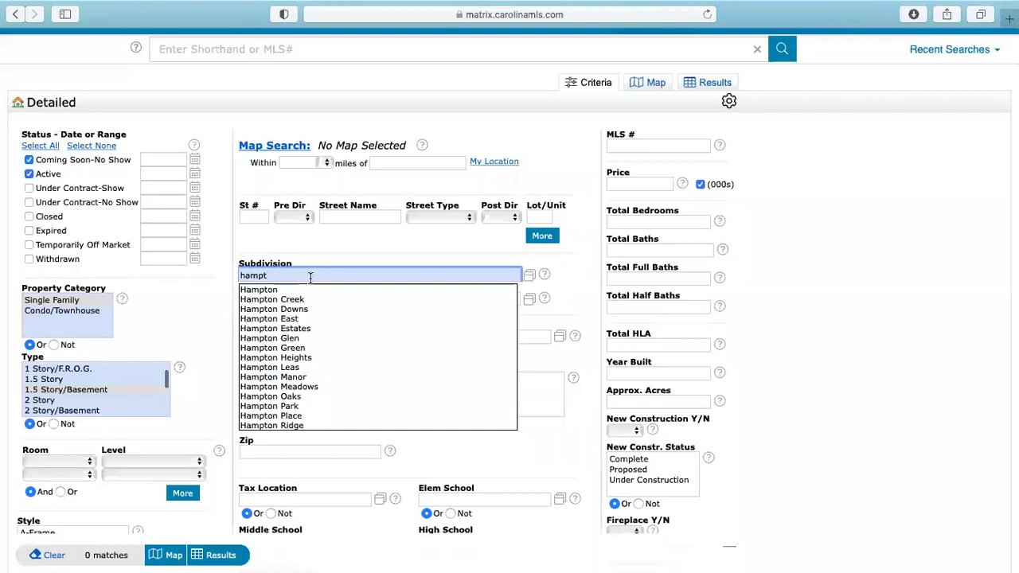
key(BackSpace)
key(BackSpace)
key(BackSpace)
key(BackSpace)
key(BackSpace)
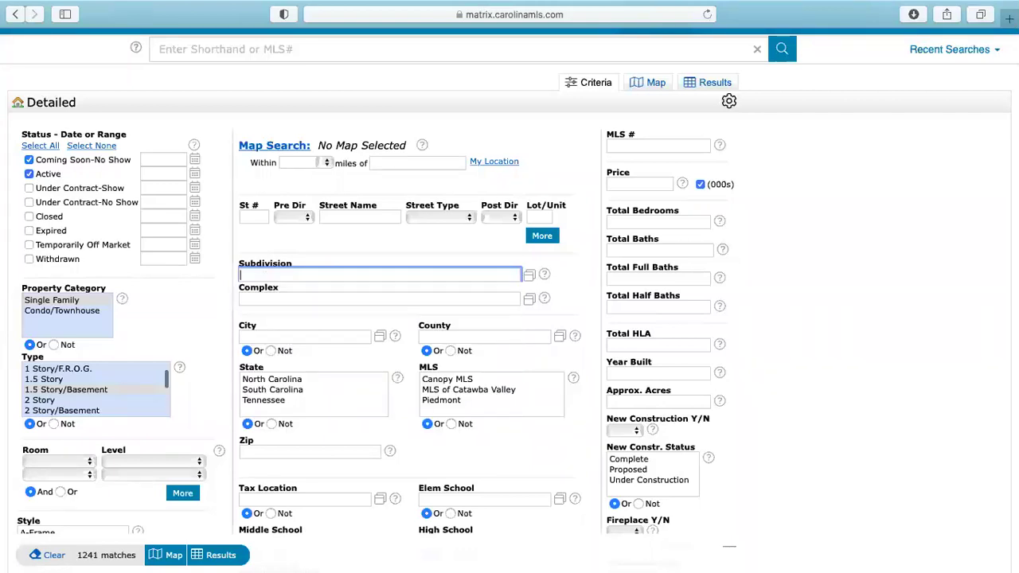
- Choose Cornelius as the city and remove it again
click(317, 336)
text(corn)
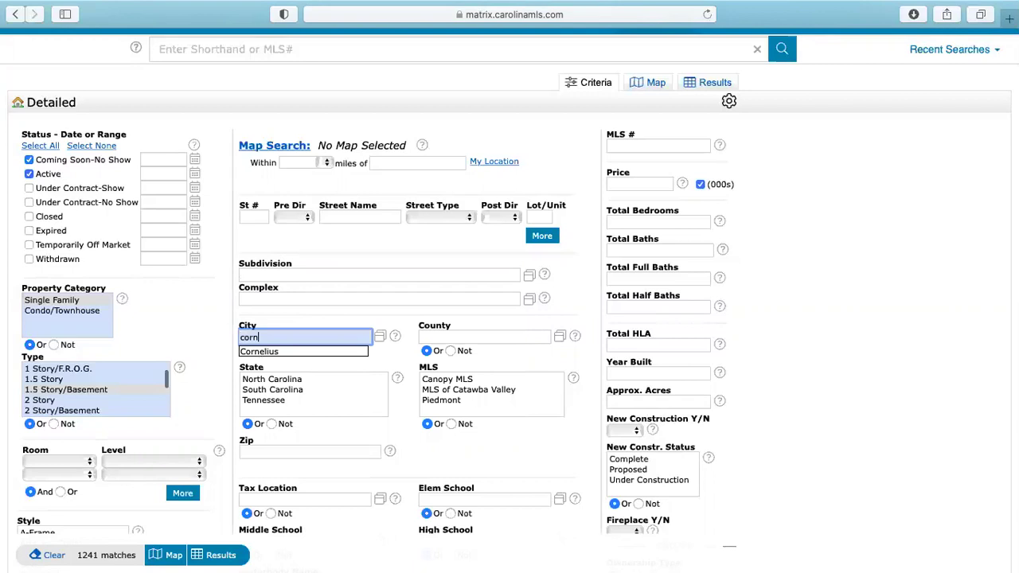
click(290, 351)
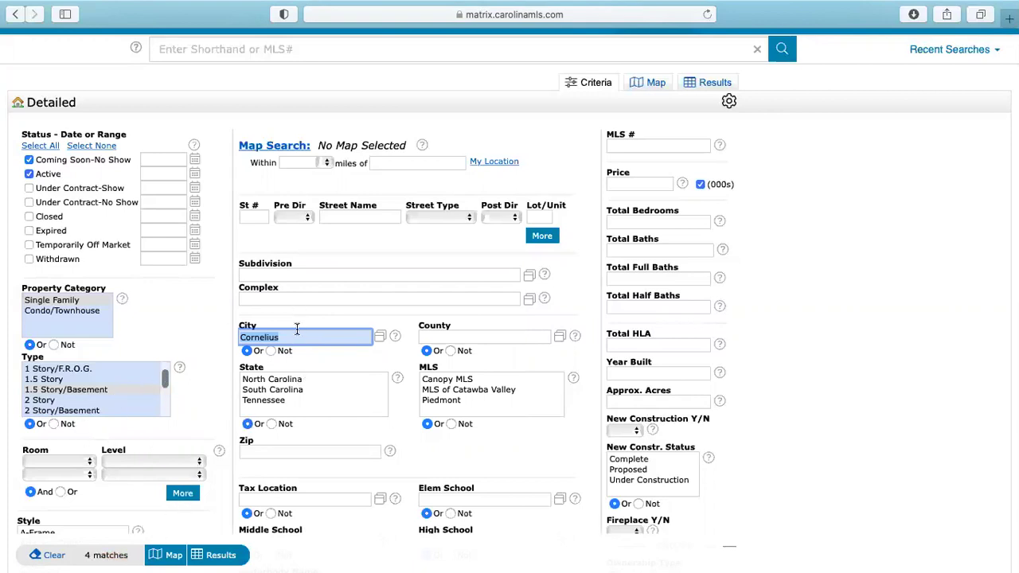
key(BackSpace)
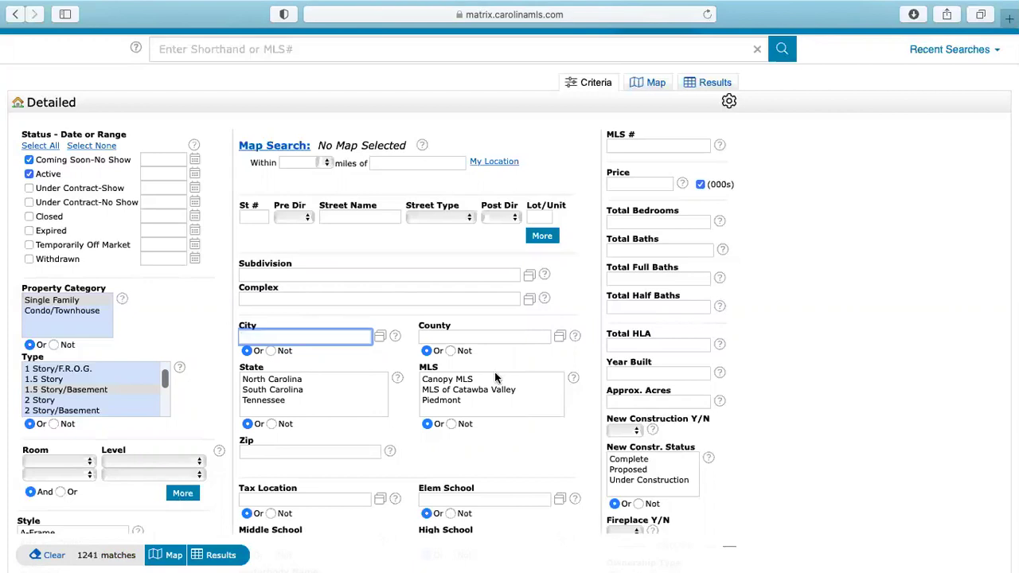
- Set the city criterion to Cornelius, leaving county and price empty
click(466, 338)
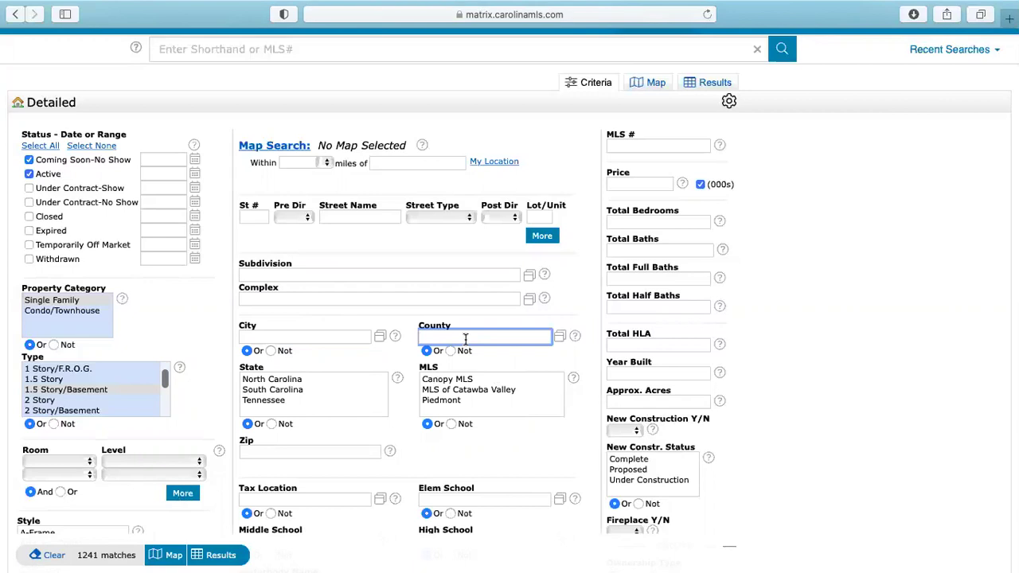
click(631, 186)
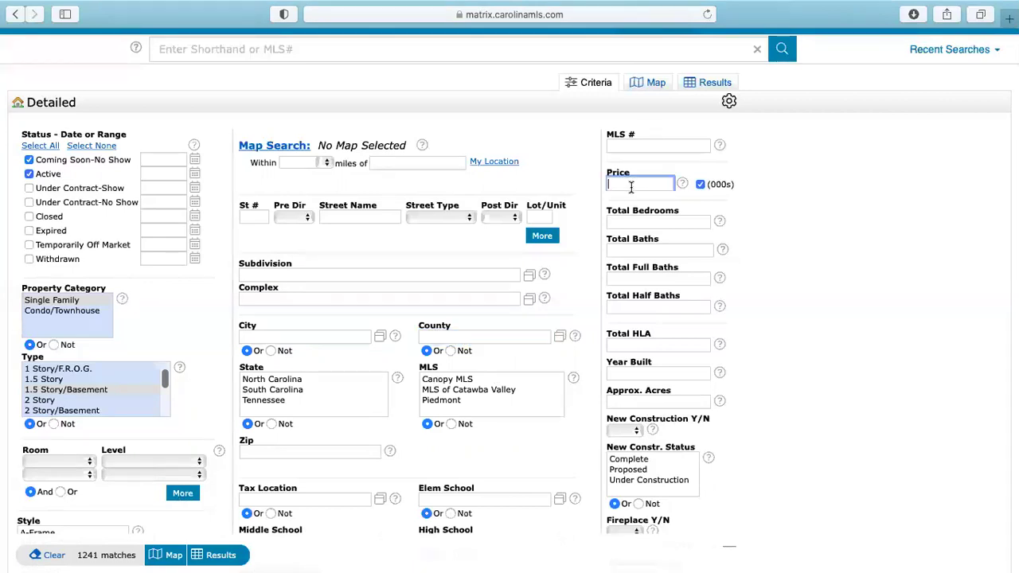
click(268, 337)
text(corn)
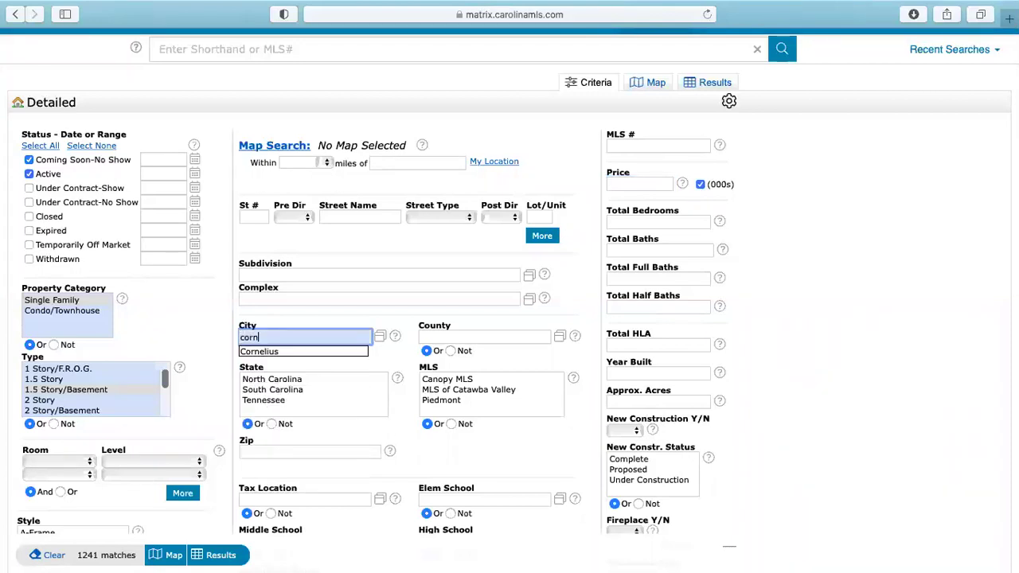
click(276, 353)
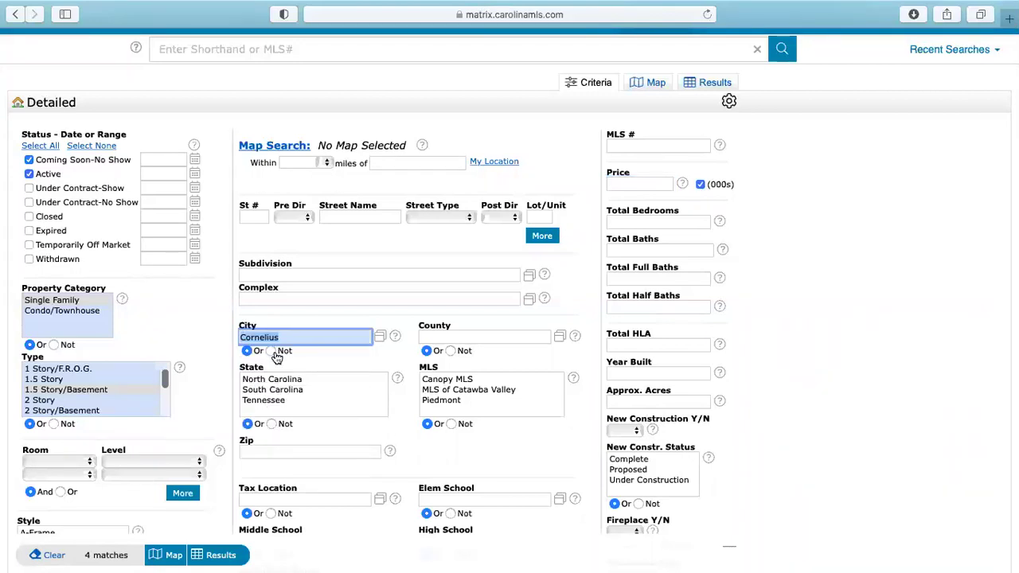
- Enter 500- as the price criterion and clear it again
click(638, 186)
text(500-)
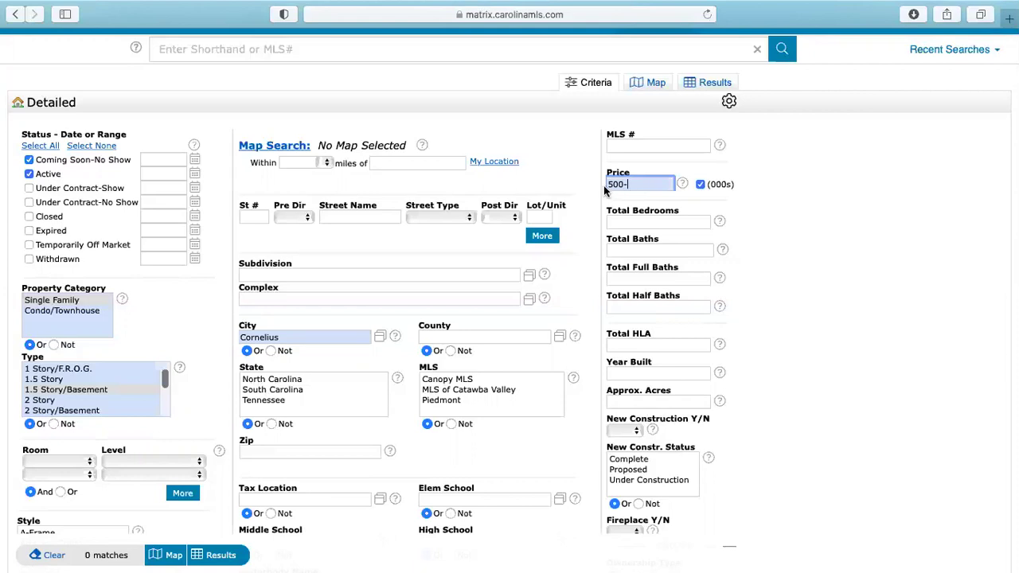
mouse_move(615, 184)
click(644, 185)
key(BackSpace)
key(BackSpace)
key(BackSpace)
key(BackSpace)
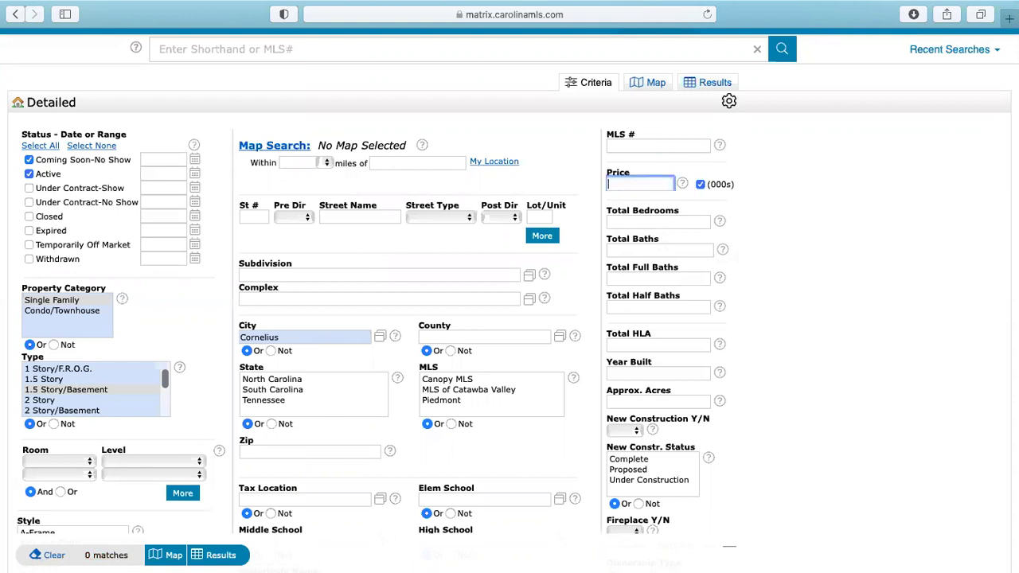
- Add Huntersville and Davidson to the city criterion alongside Cornelius
click(292, 337)
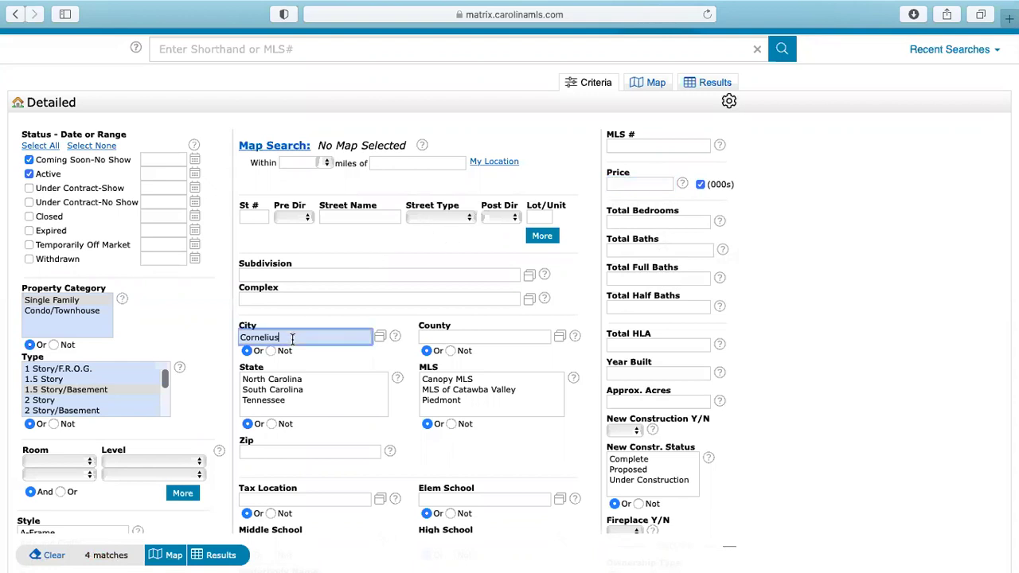
text(,hunter)
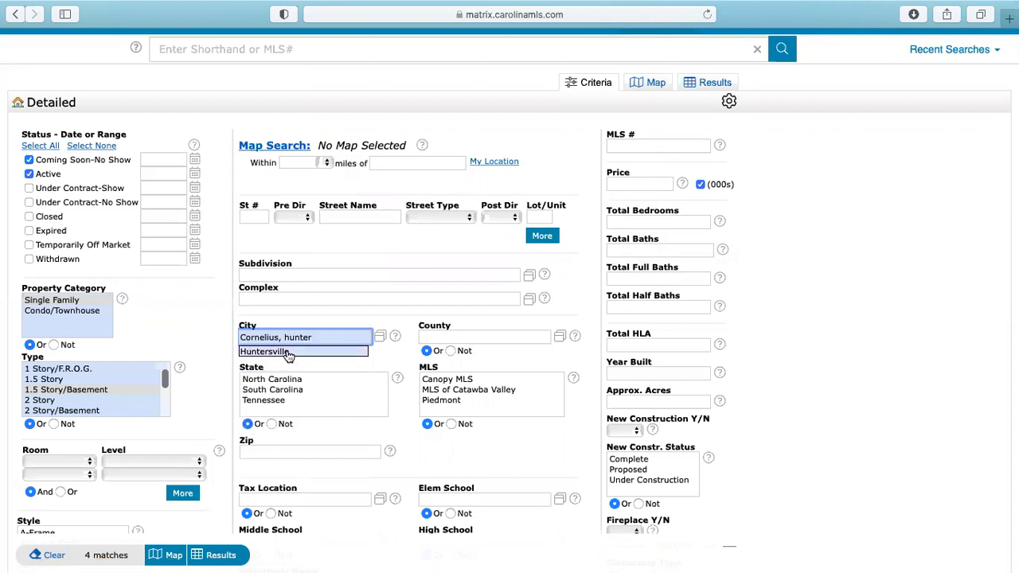
click(287, 355)
text(, )
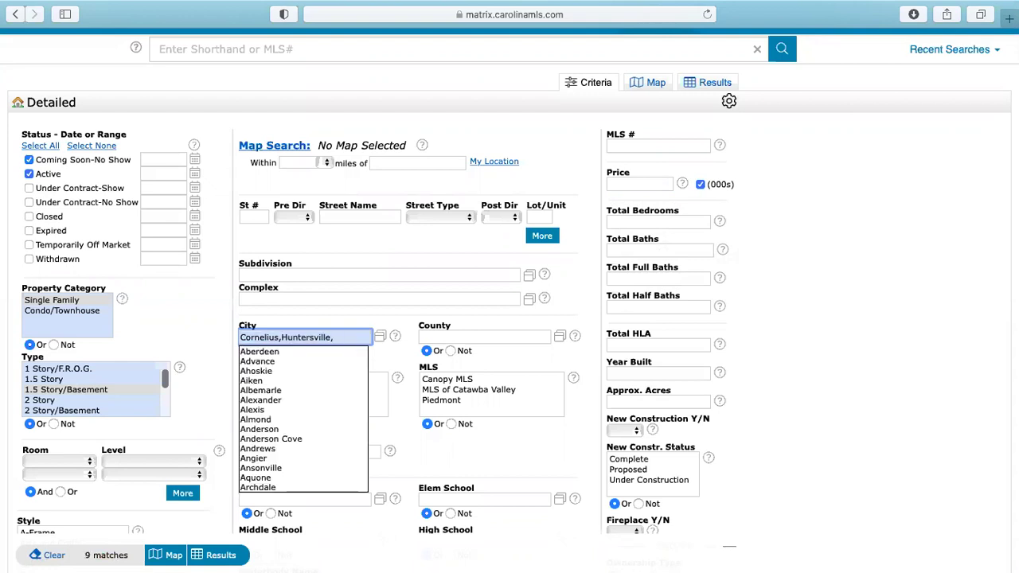
text(david)
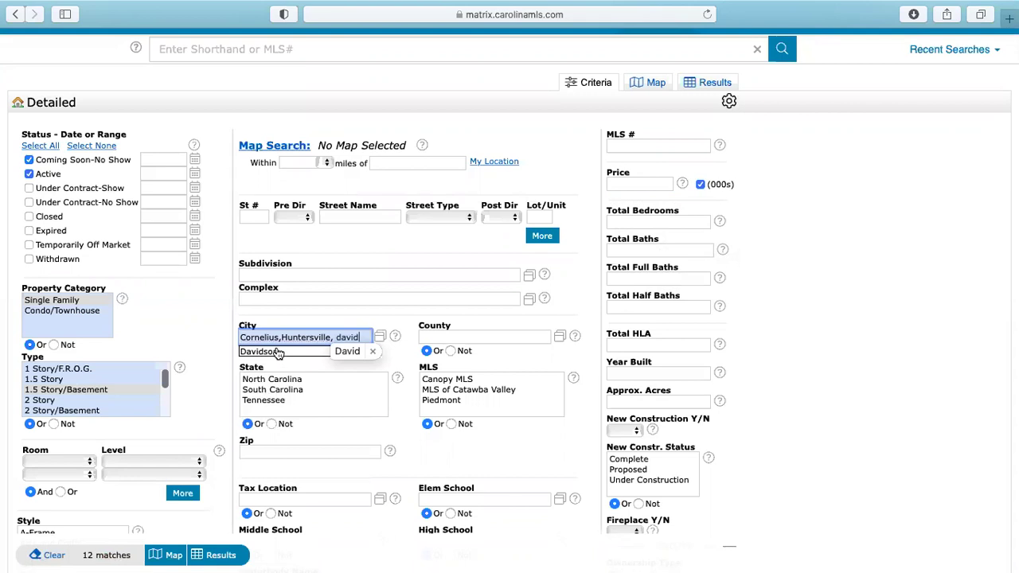
click(277, 353)
- Set the price criterion to 500- in thousands and the total bedrooms to 3+
click(640, 184)
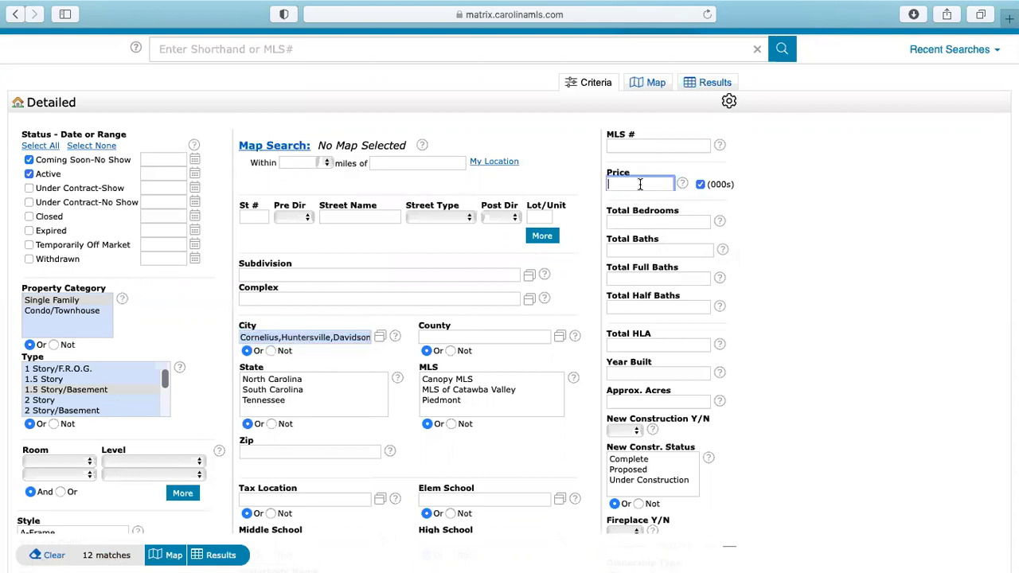
text(500-)
key(Tab)
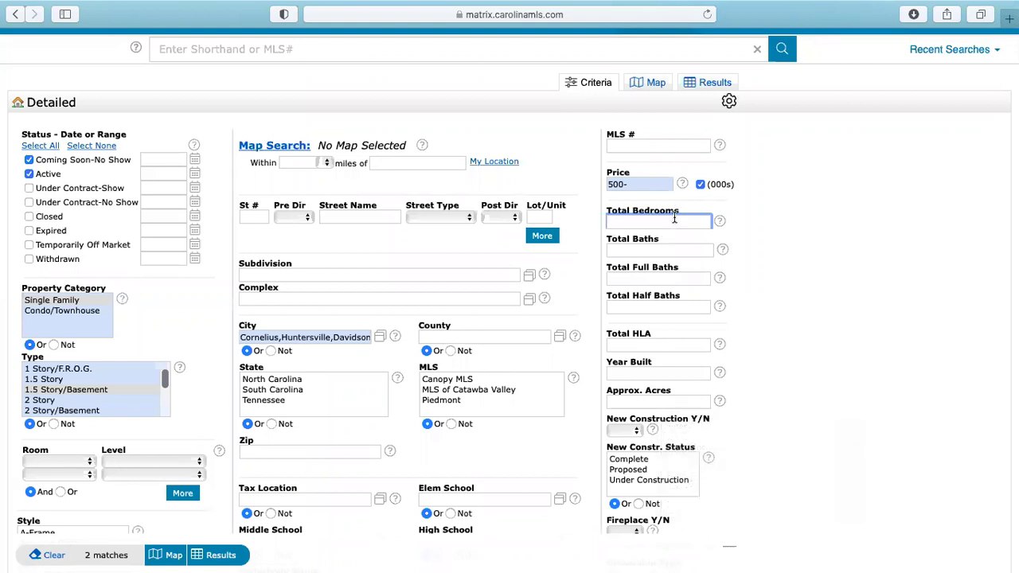
text(3+)
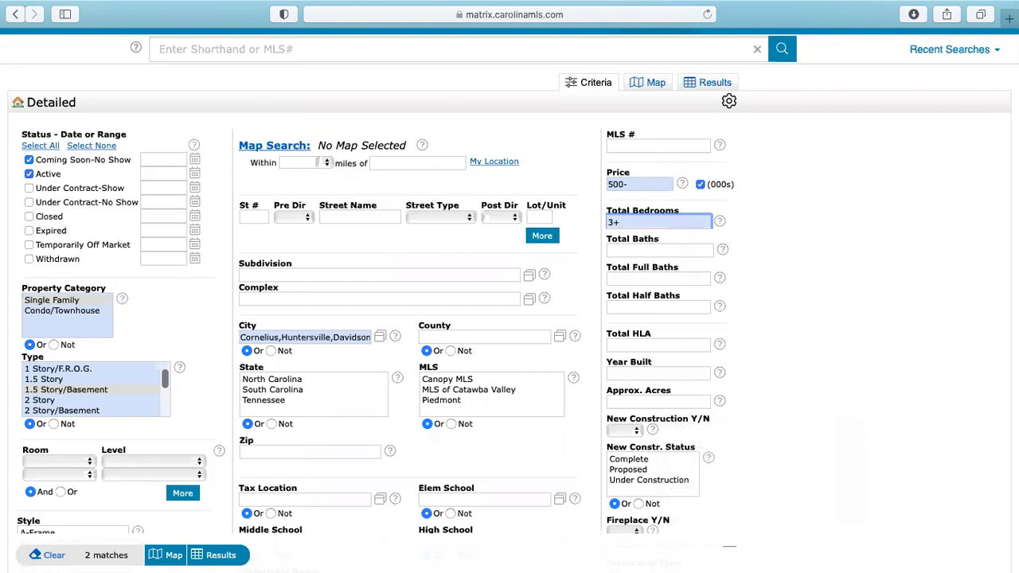
- Set the approximate acres to .25+, leaving total baths and new construction empty
click(659, 250)
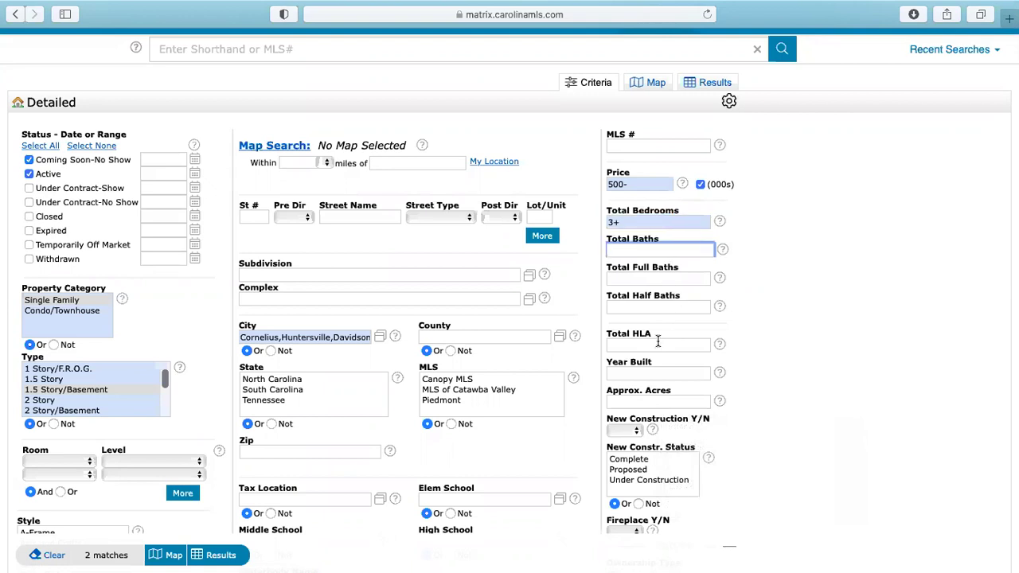
click(635, 402)
text(.25+)
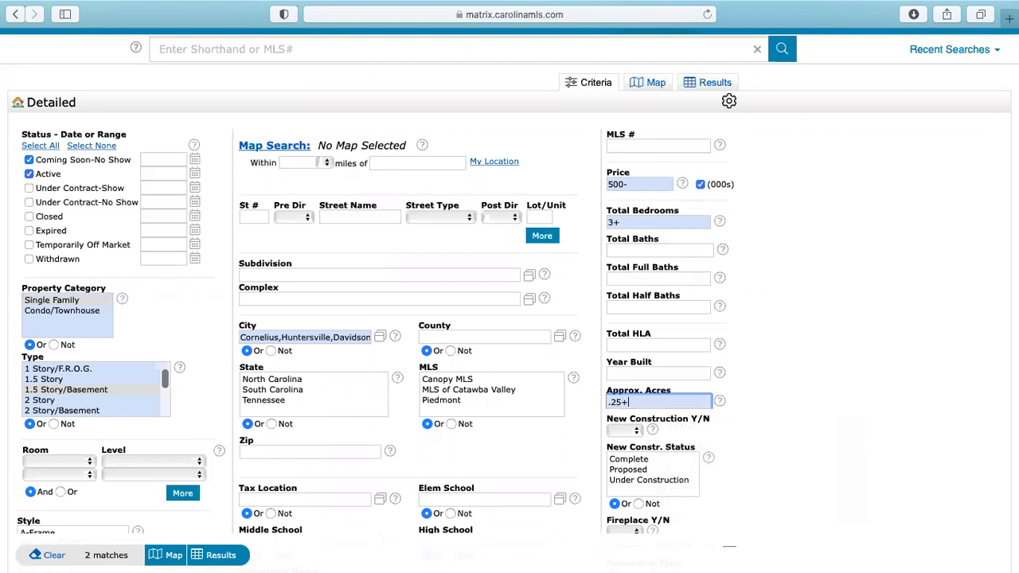
click(624, 429)
scroll(710, 382, down, 5)
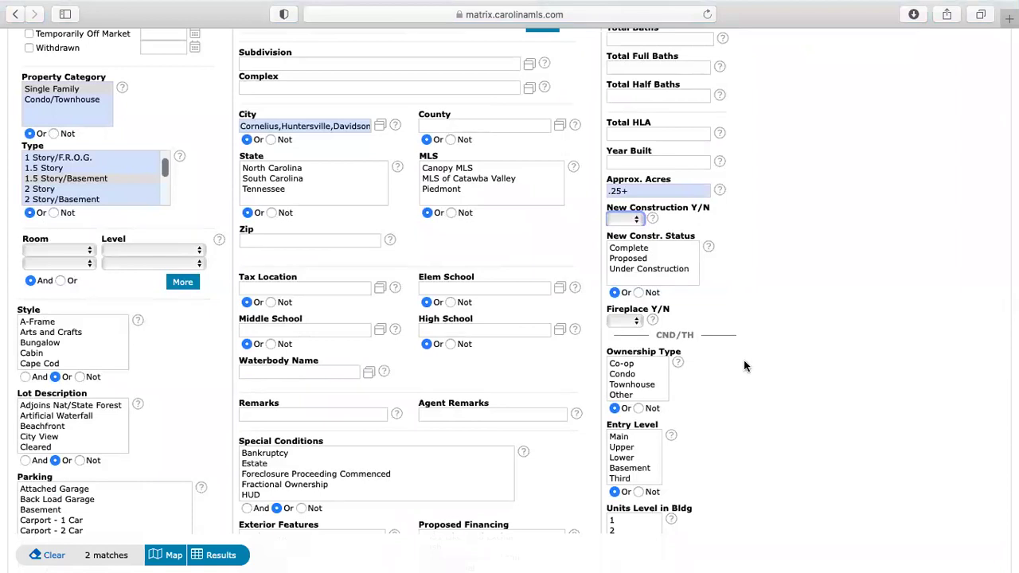
scroll(743, 360, up, 6)
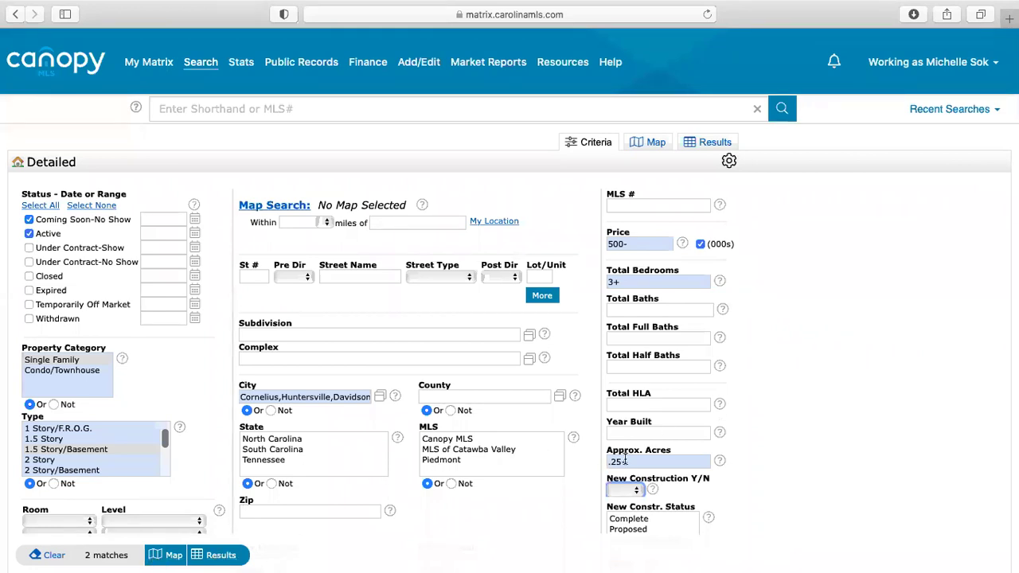
mouse_move(625, 460)
- Show the search results, open the first listing's full report and browse through its photos
click(228, 560)
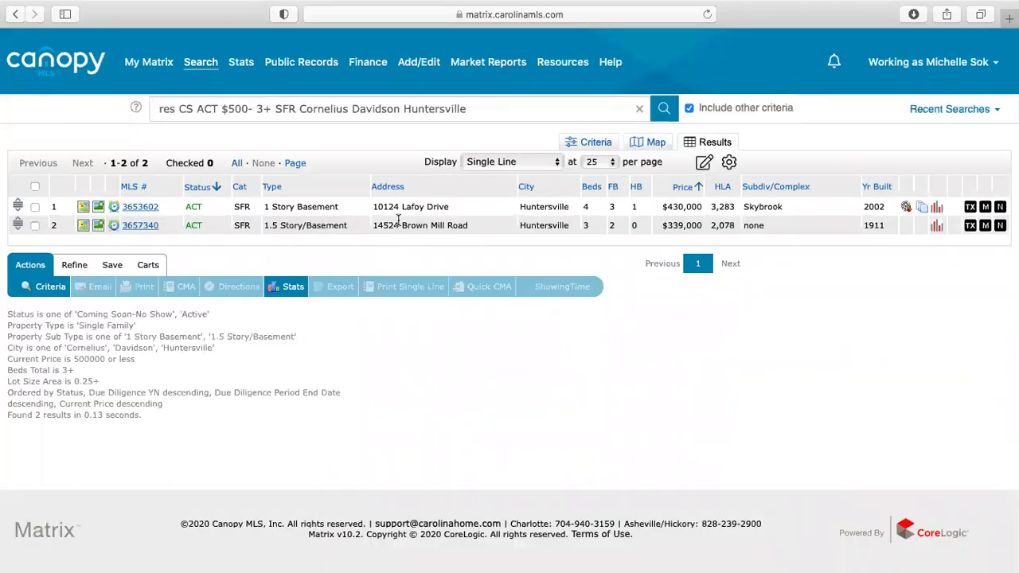
click(139, 206)
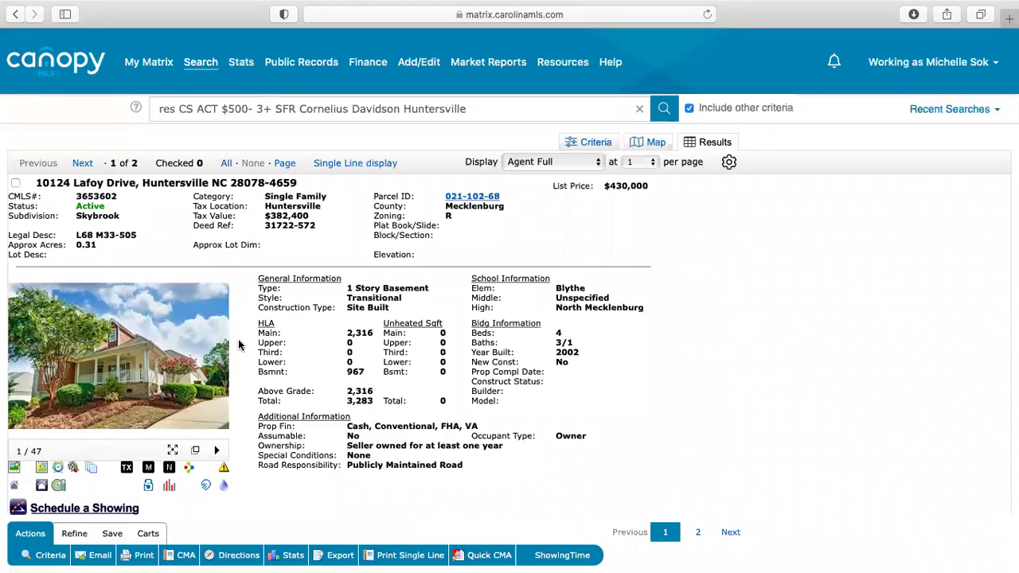
click(221, 369)
click(221, 369)
click(220, 368)
click(221, 368)
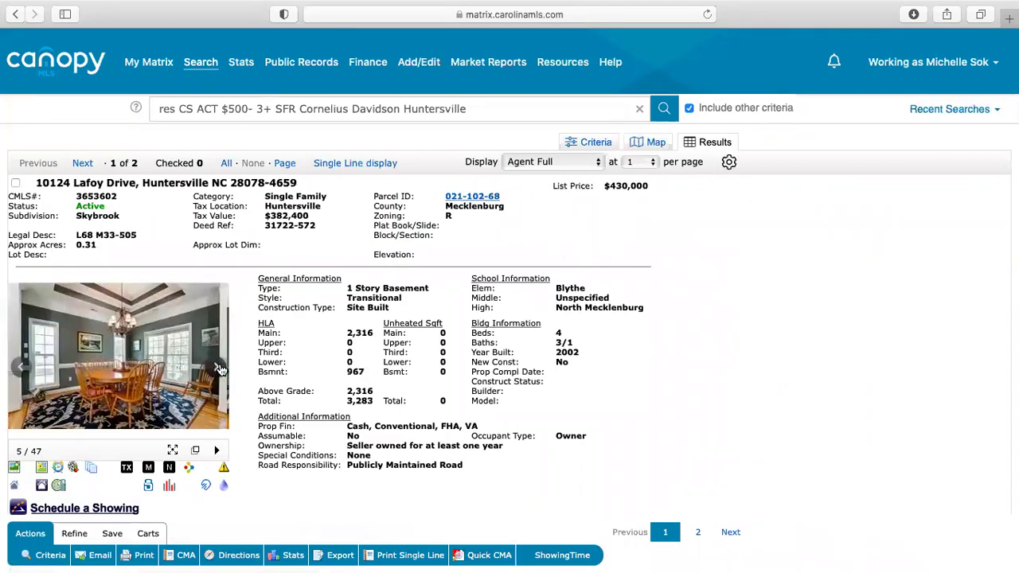
click(20, 368)
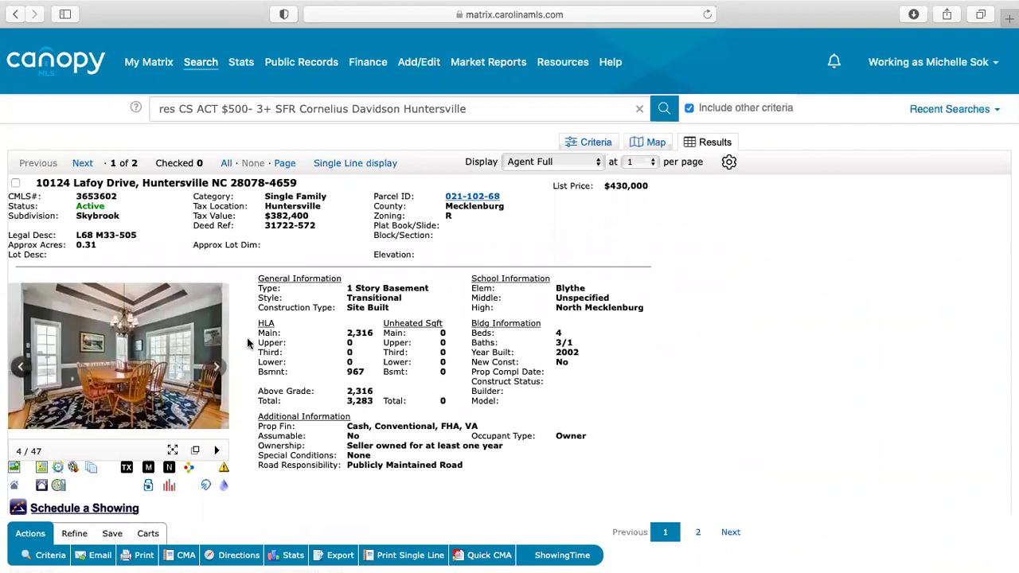
- Read the first listing's full report down to the remarks and the listing agent and office information
scroll(247, 339, down, 3)
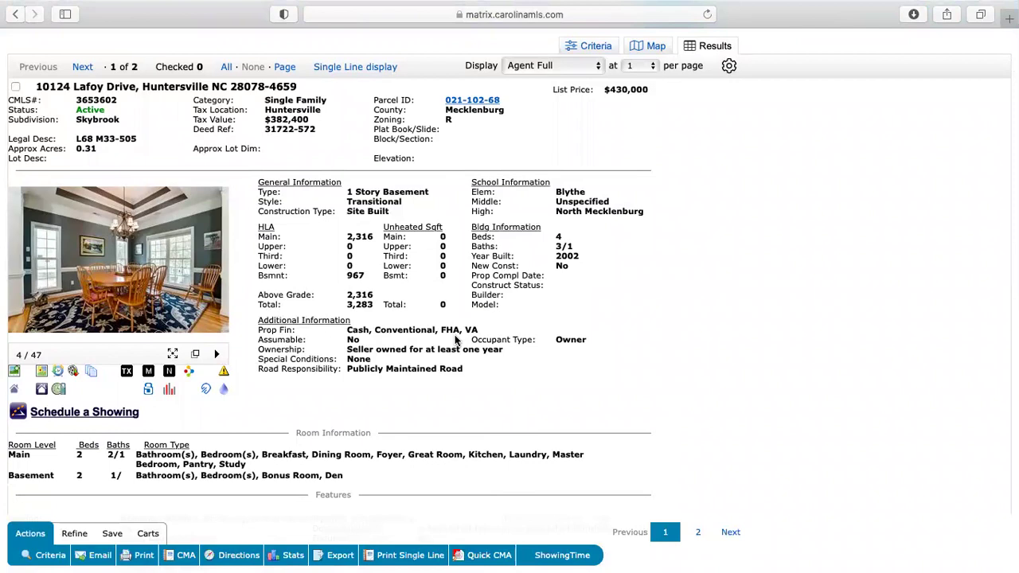
scroll(456, 341, down, 2)
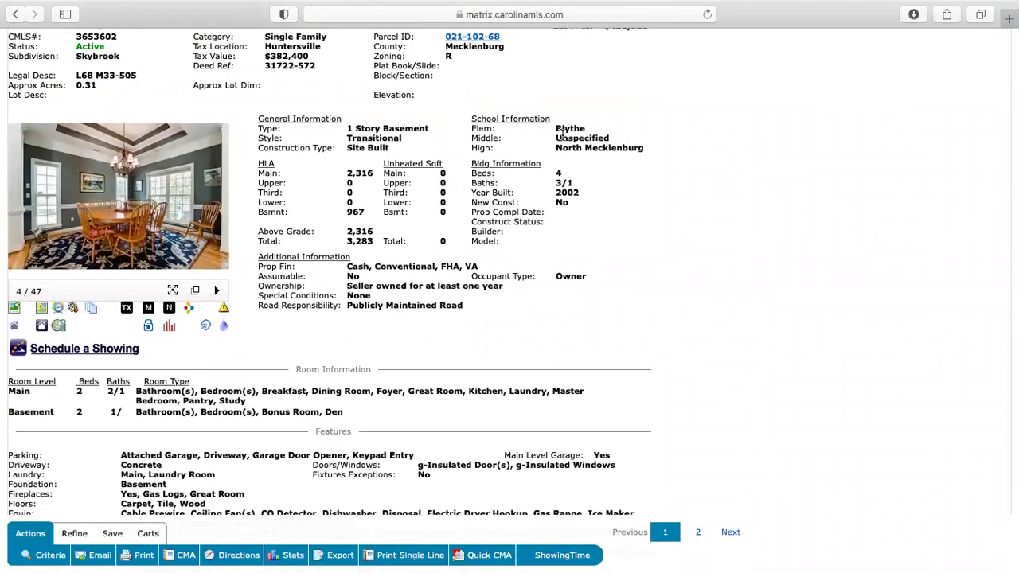
scroll(562, 133, down, 12)
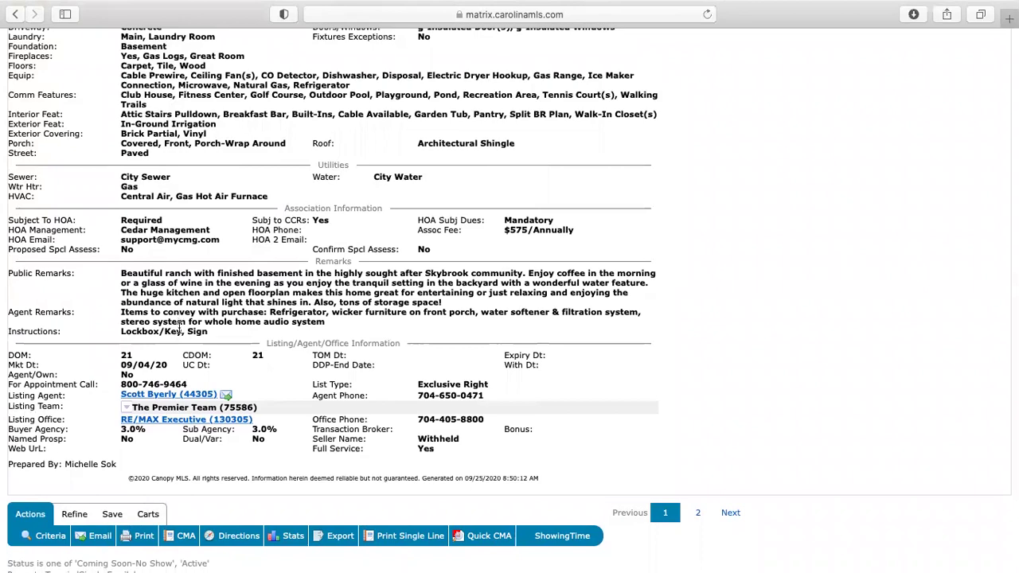
scroll(179, 322, up, 11)
scroll(179, 327, up, 5)
- Switch back and forth between the two listings and examine their rooms, features, utilities, remarks and agent information
key(Right)
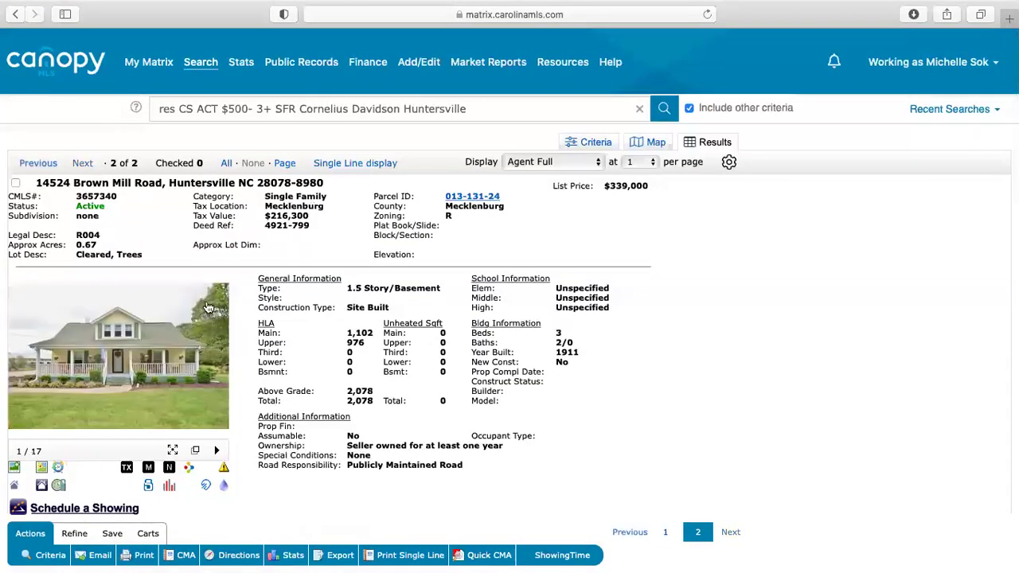
scroll(230, 288, down, 7)
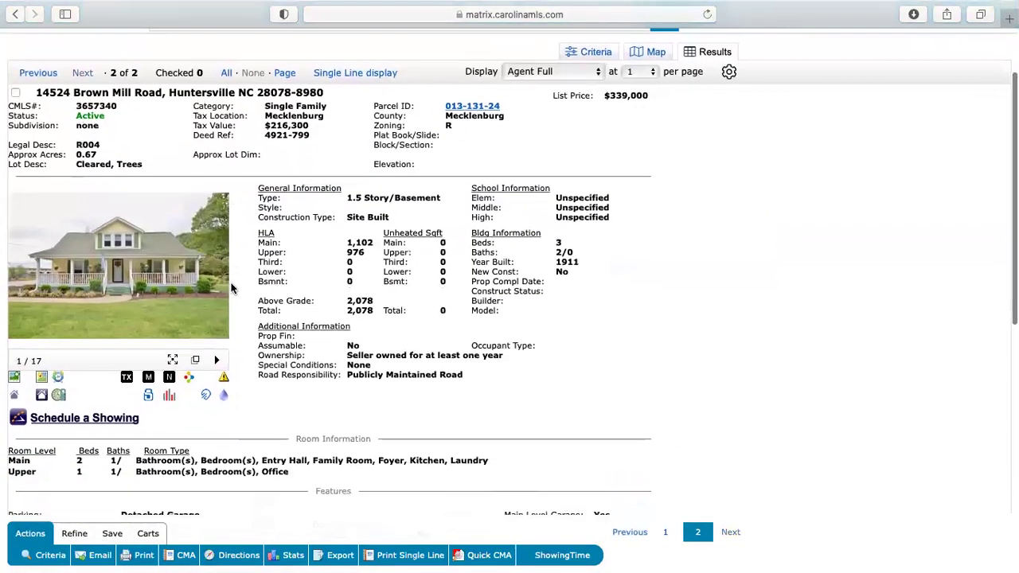
scroll(231, 288, down, 6)
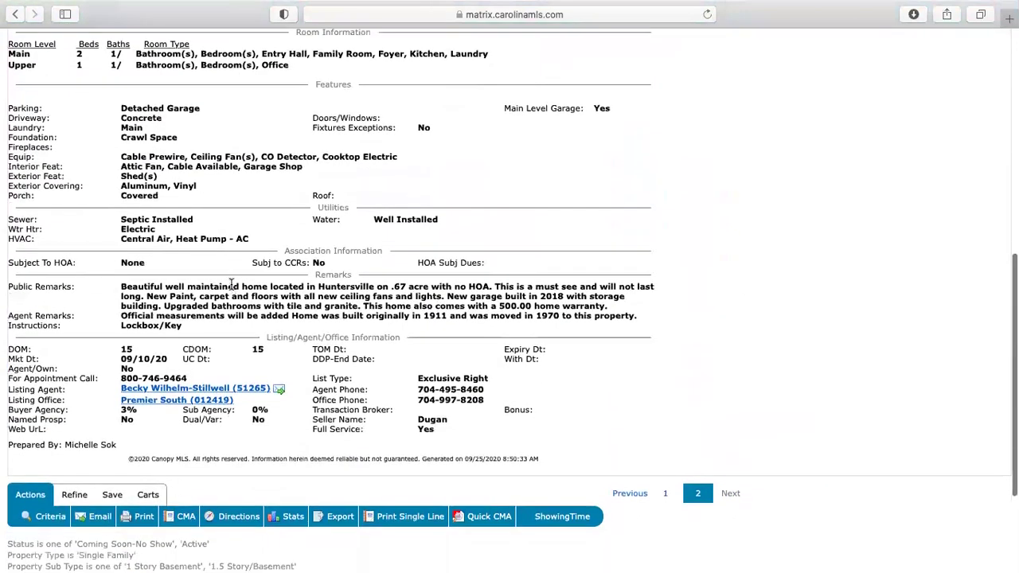
key(Left)
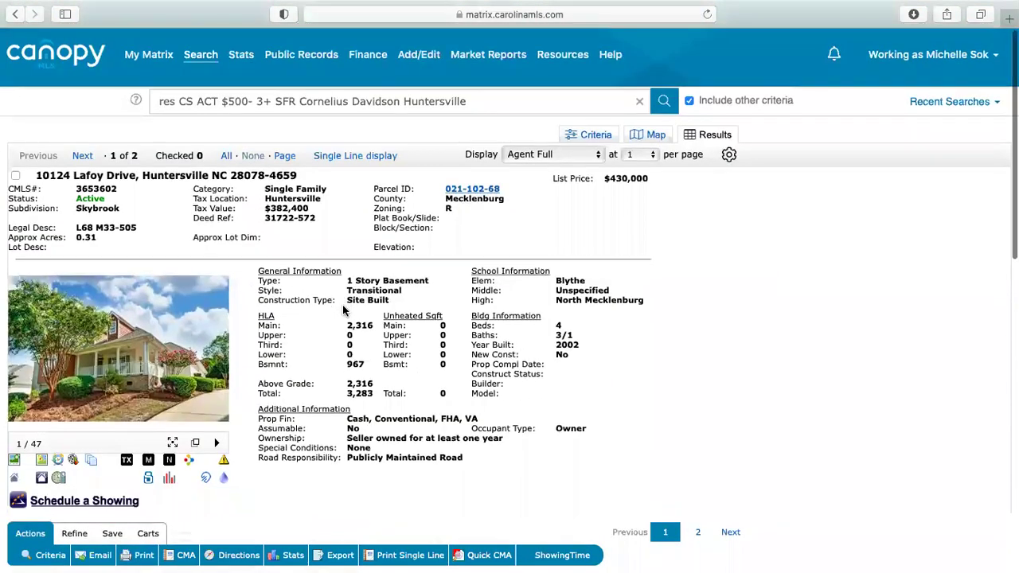
scroll(344, 310, down, 1)
scroll(345, 310, down, 3)
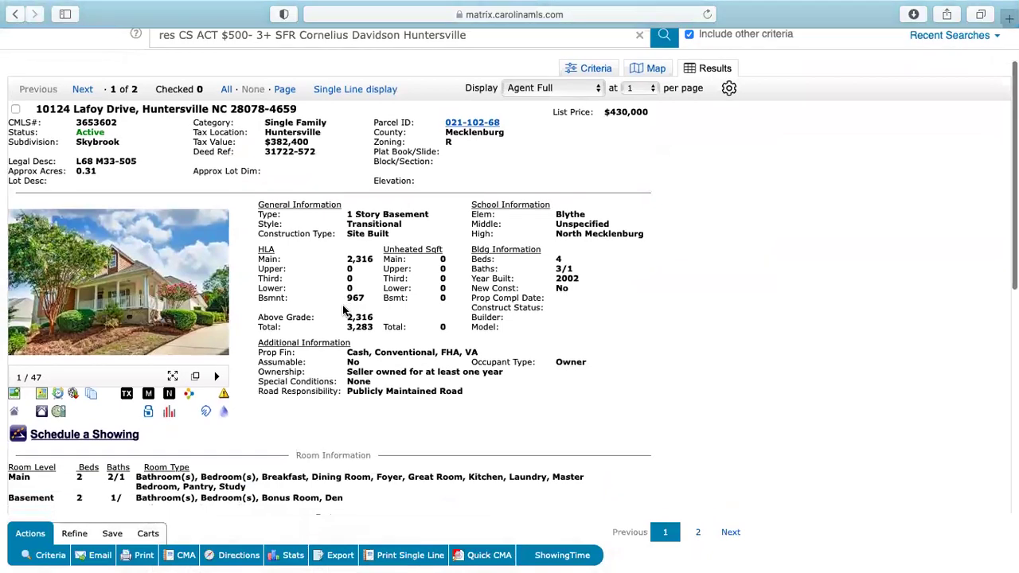
scroll(329, 305, down, 5)
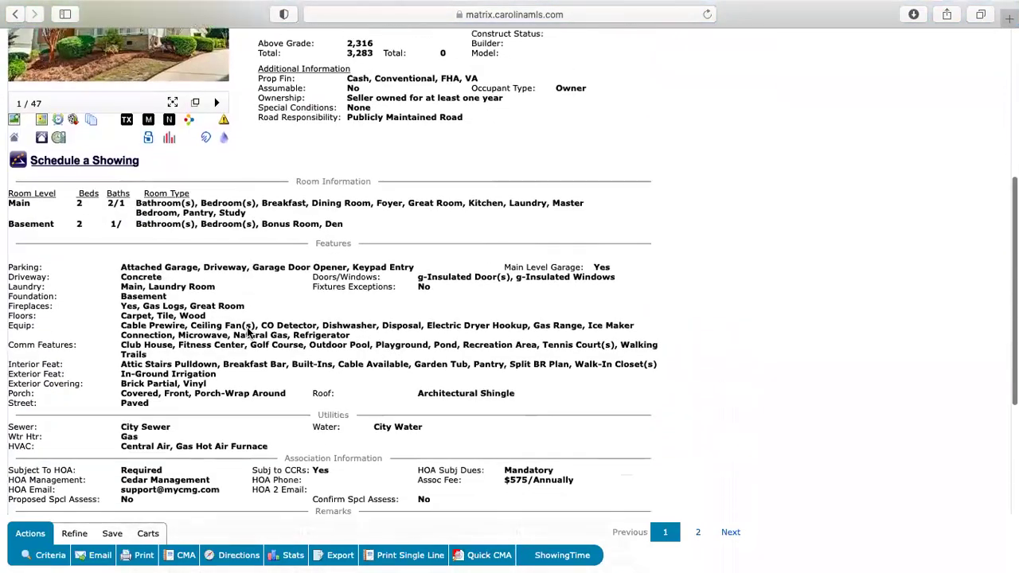
key(Right)
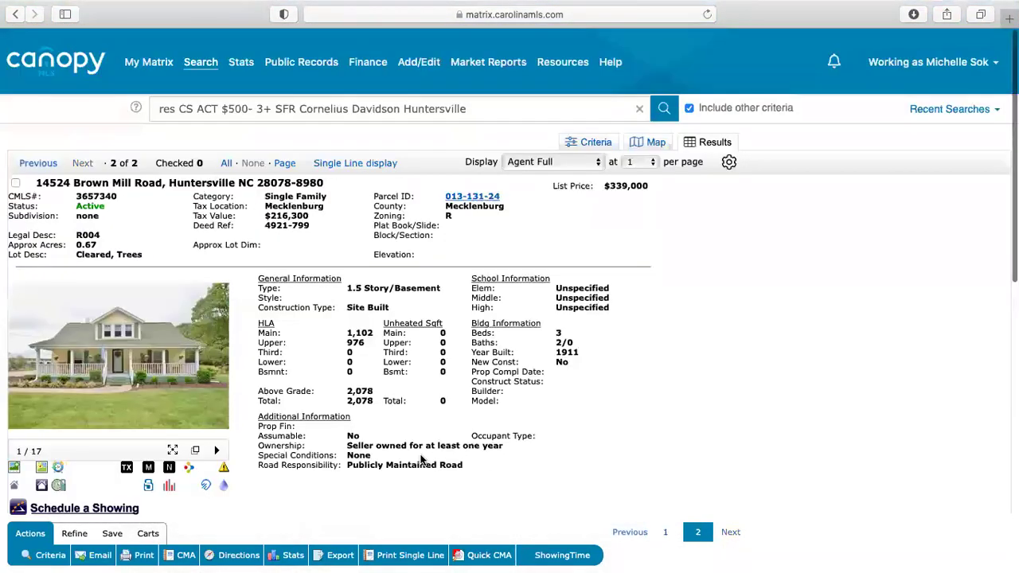
scroll(414, 454, down, 2)
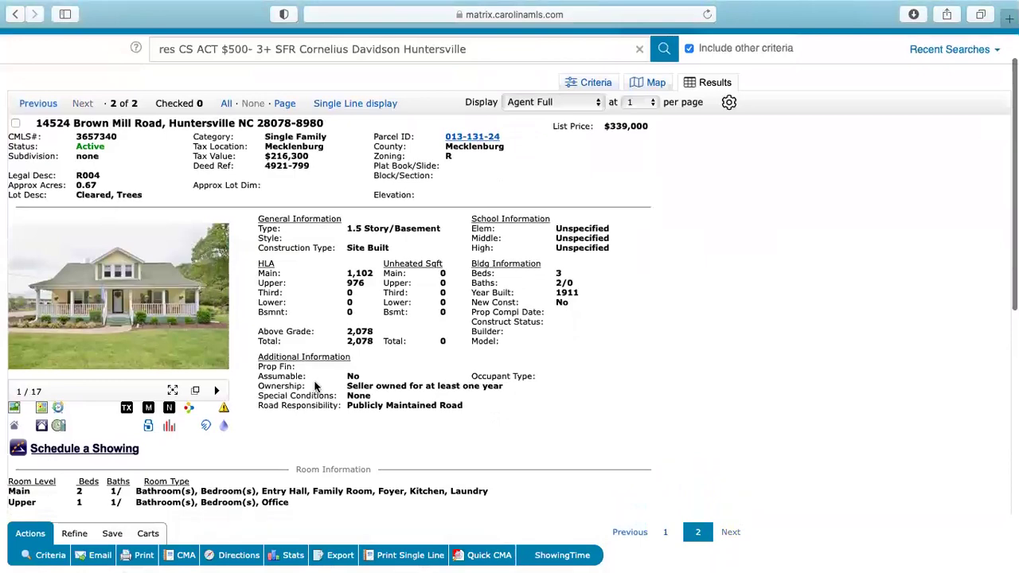
scroll(315, 386, down, 11)
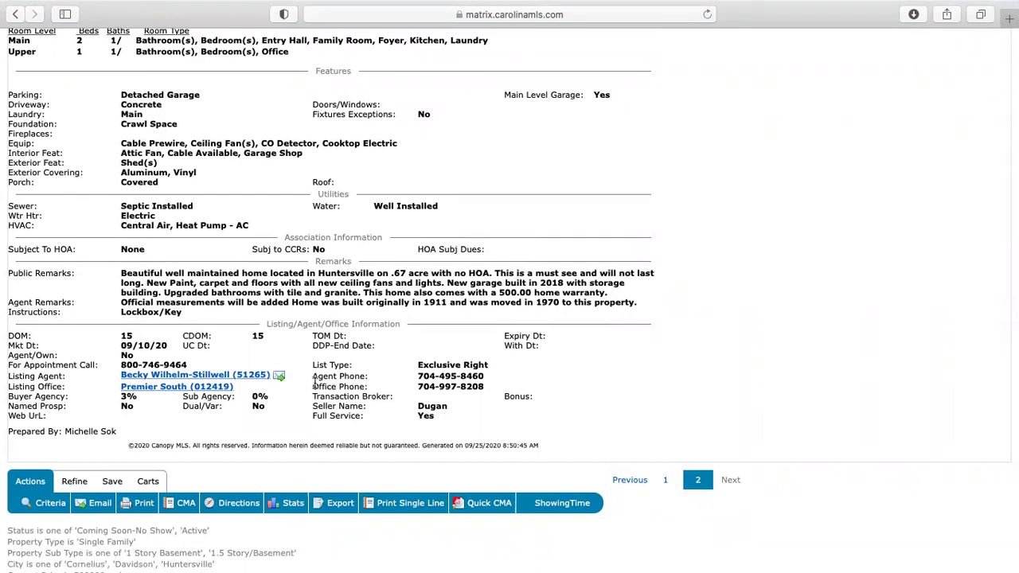
scroll(315, 385, up, 12)
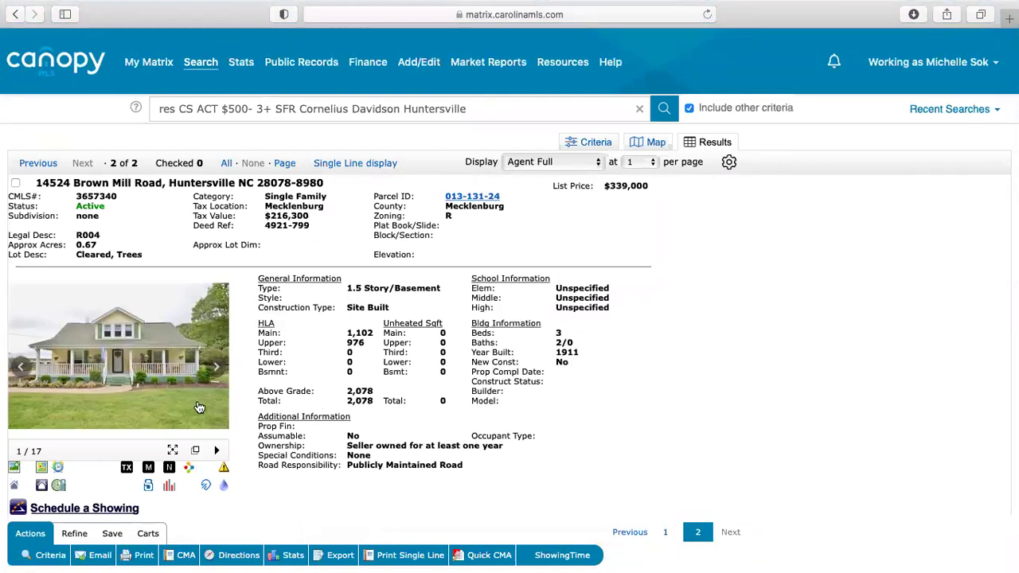
- Return to the search criteria and deselect the 1 Story Basement and 1.5 Story/Basement types
click(588, 141)
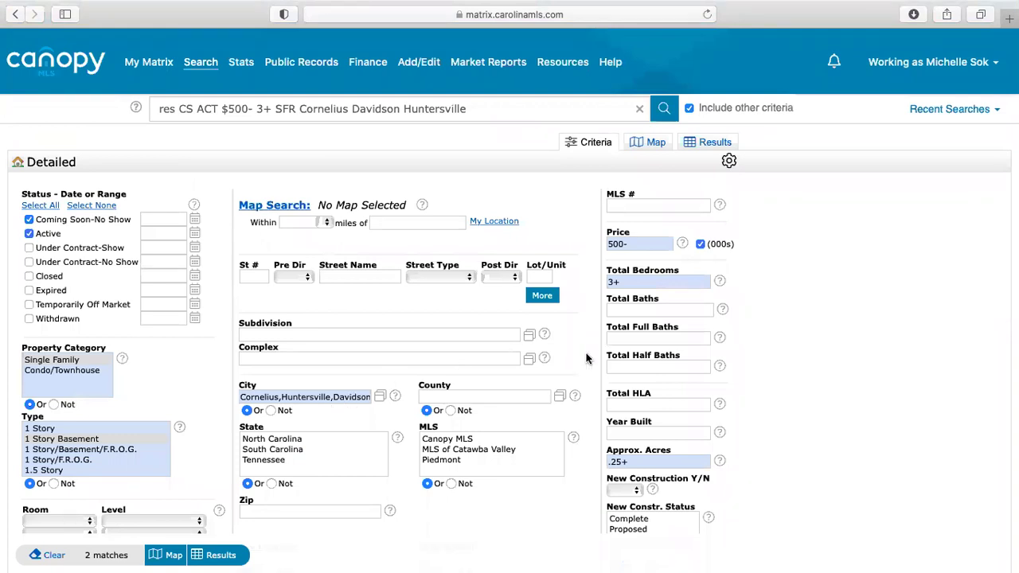
scroll(480, 384, down, 3)
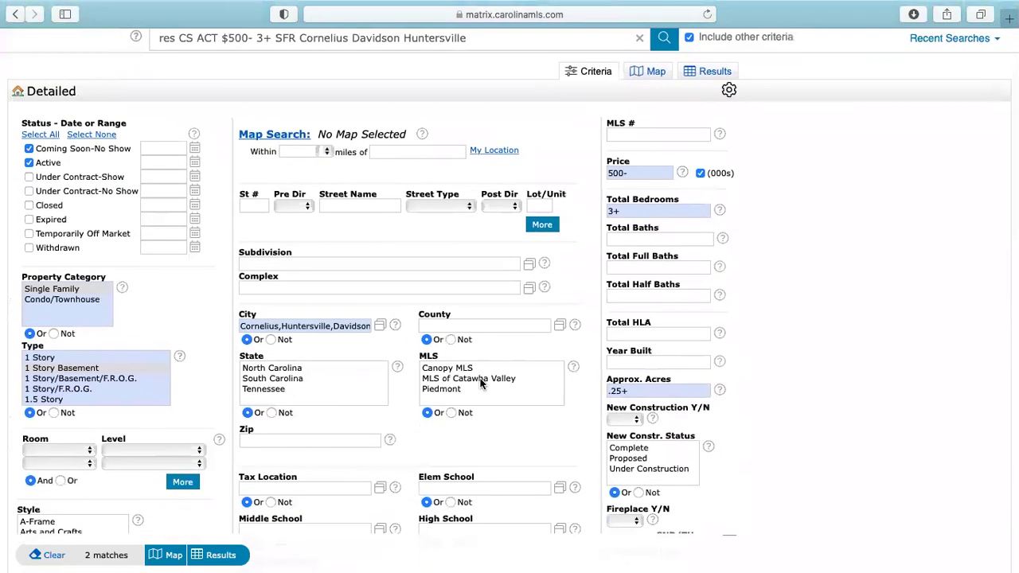
click(116, 372)
scroll(116, 388, down, 3)
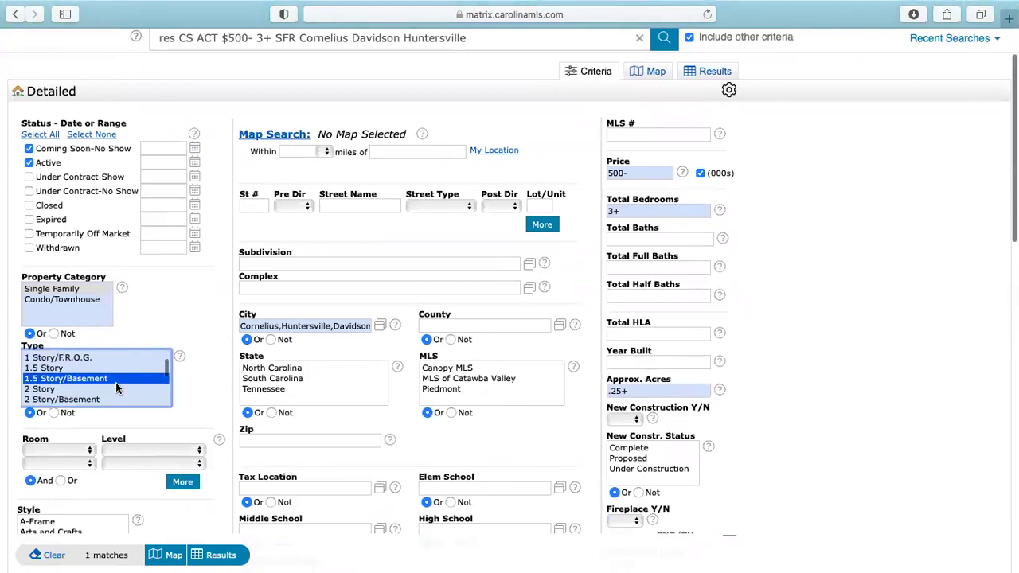
scroll(116, 388, up, 3)
click(118, 379)
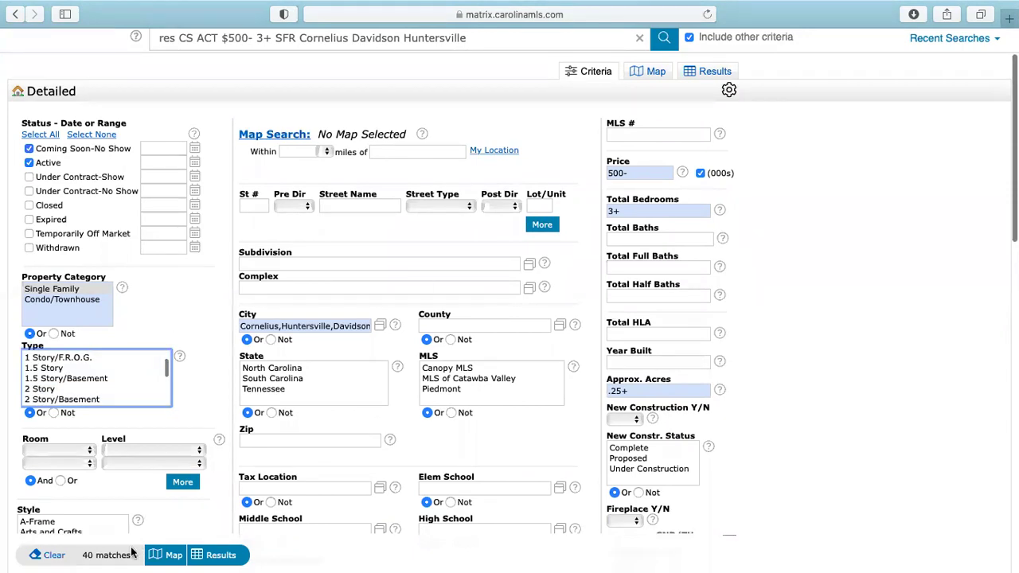
- Limit the city criterion to Huntersville by removing Cornelius and Davidson, and set the state to North Carolina
click(327, 325)
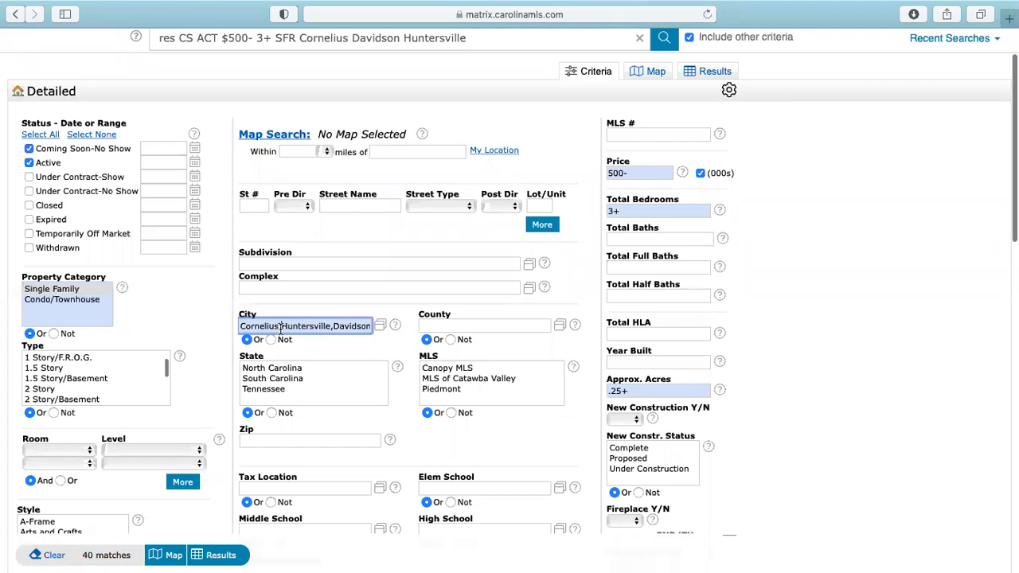
drag(280, 326, 201, 328)
key(BackSpace)
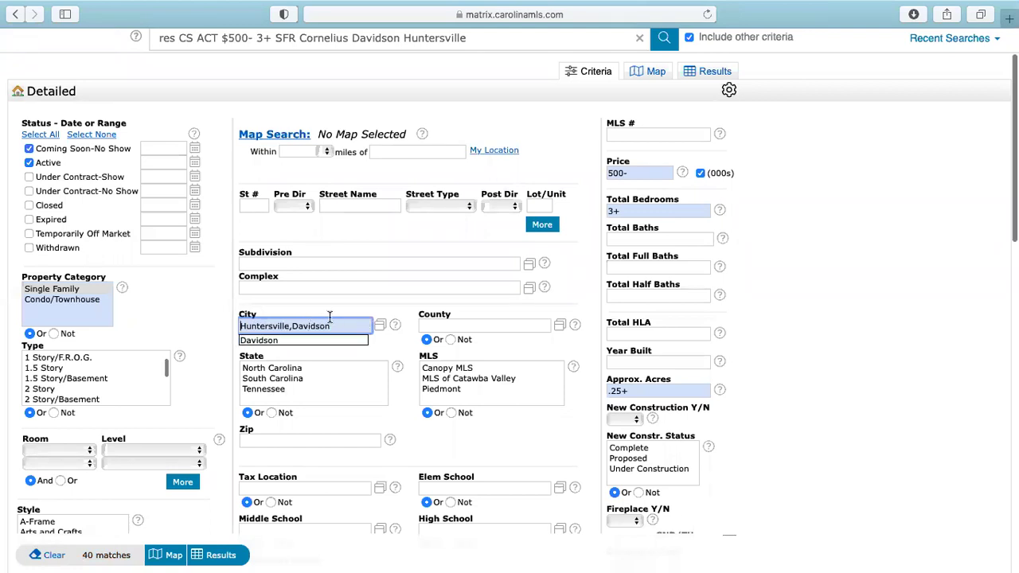
drag(332, 325, 288, 324)
key(BackSpace)
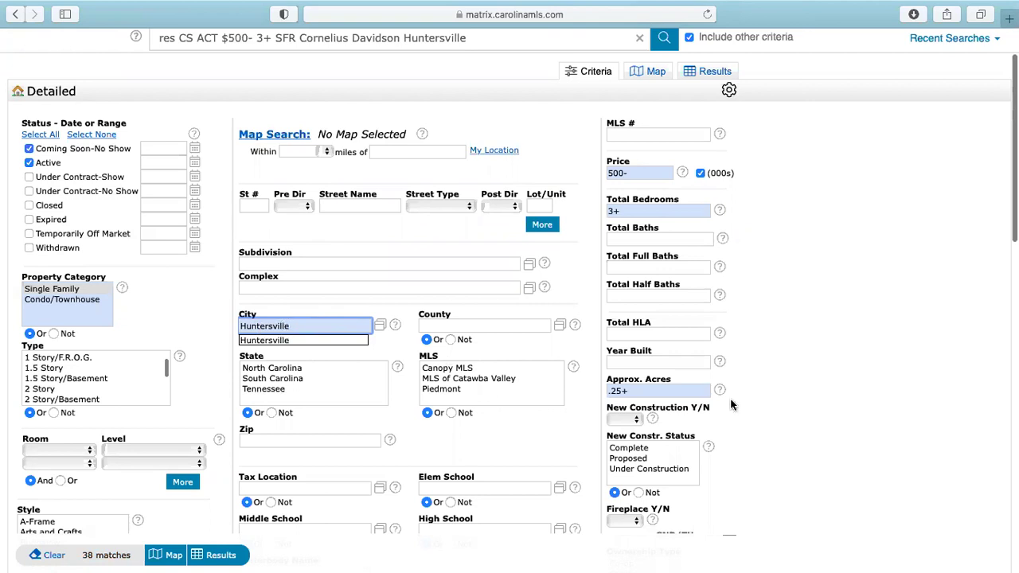
click(820, 406)
click(337, 368)
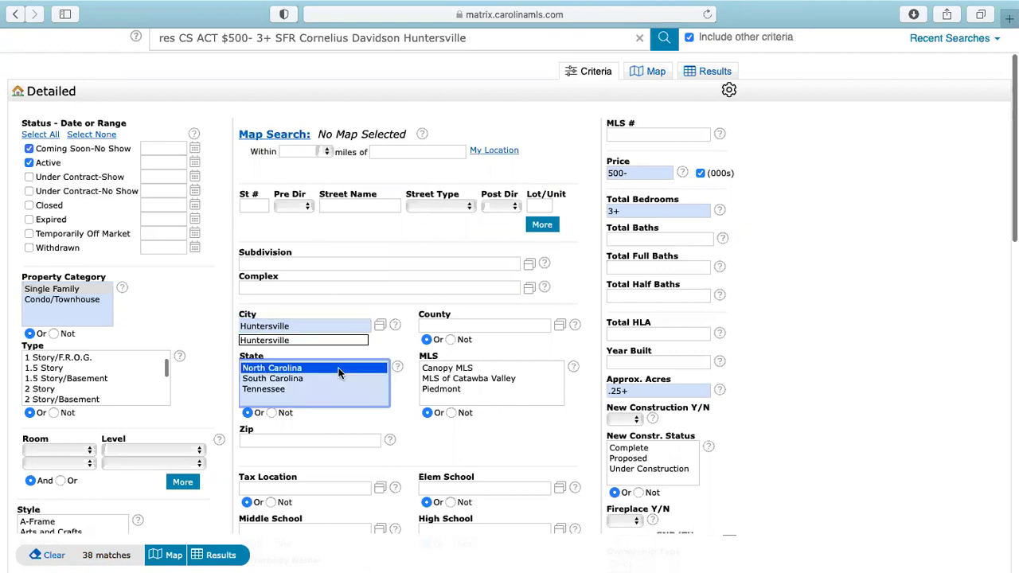
click(322, 342)
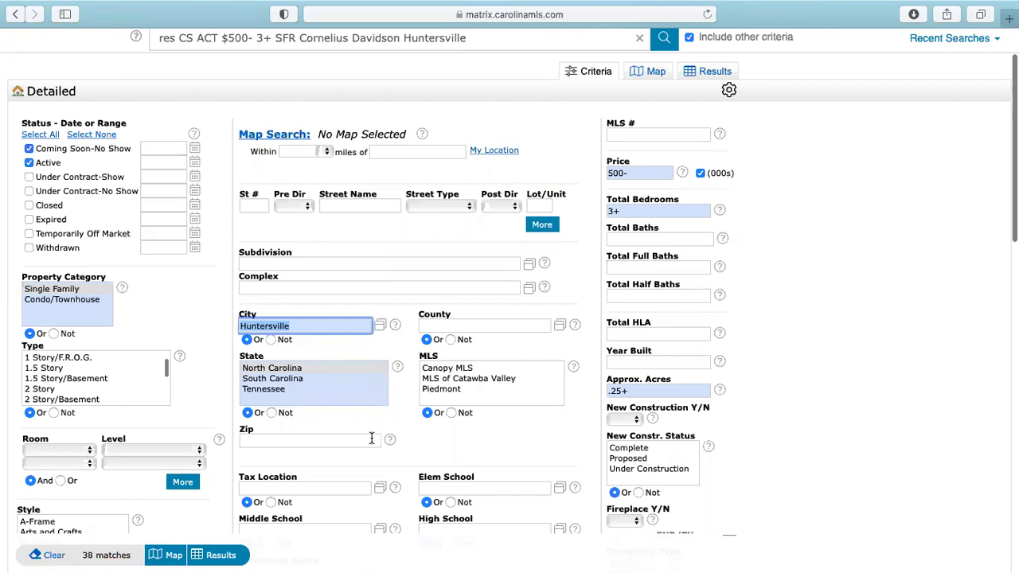
click(468, 454)
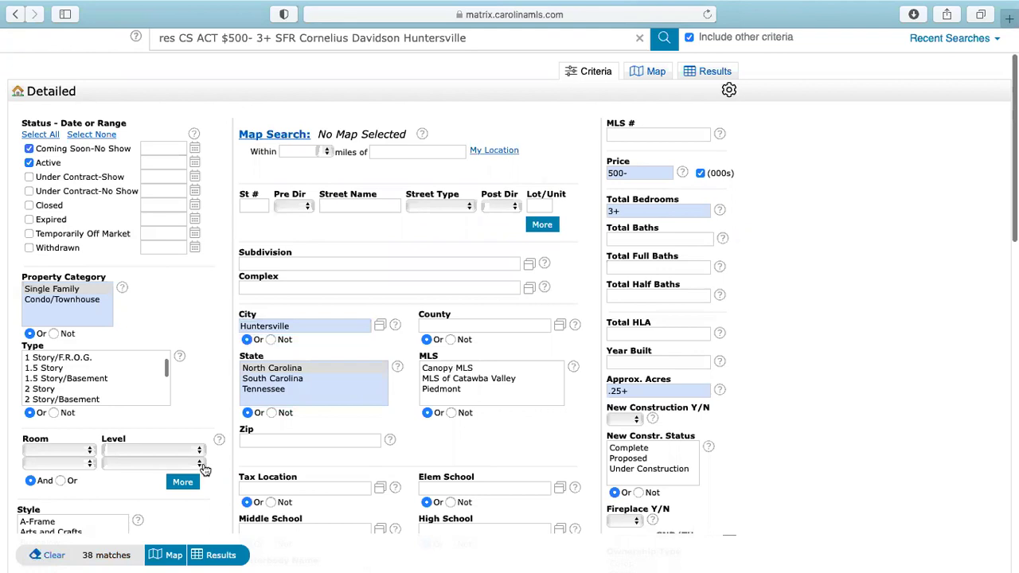
- Select the types 1 Story Basement, 1 Story/Basement/F.R.O.G., 1.5 Story/Basement and 2 Story/Basement
click(80, 378)
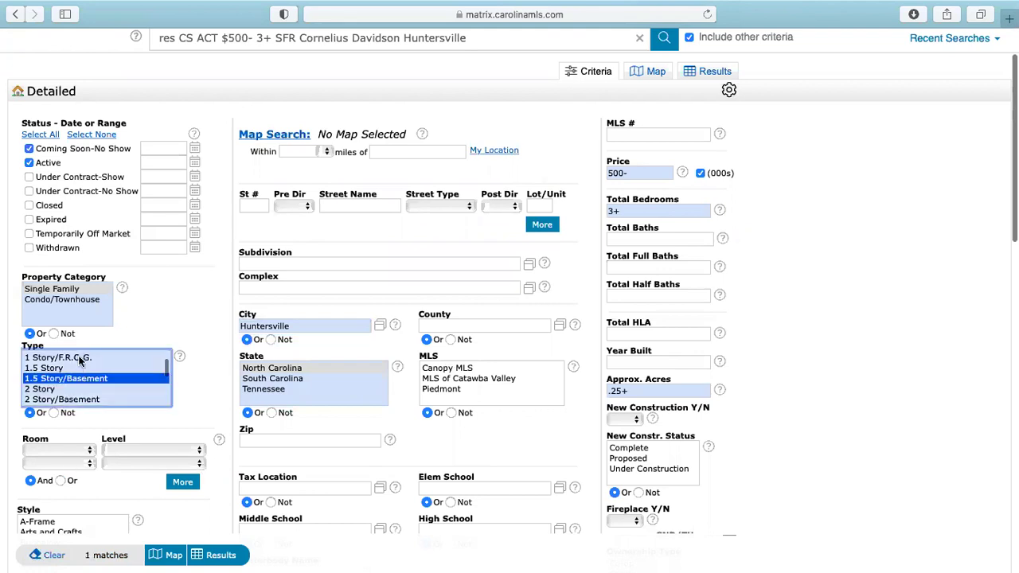
super+click(87, 402)
super+click(87, 402)
super+click(88, 402)
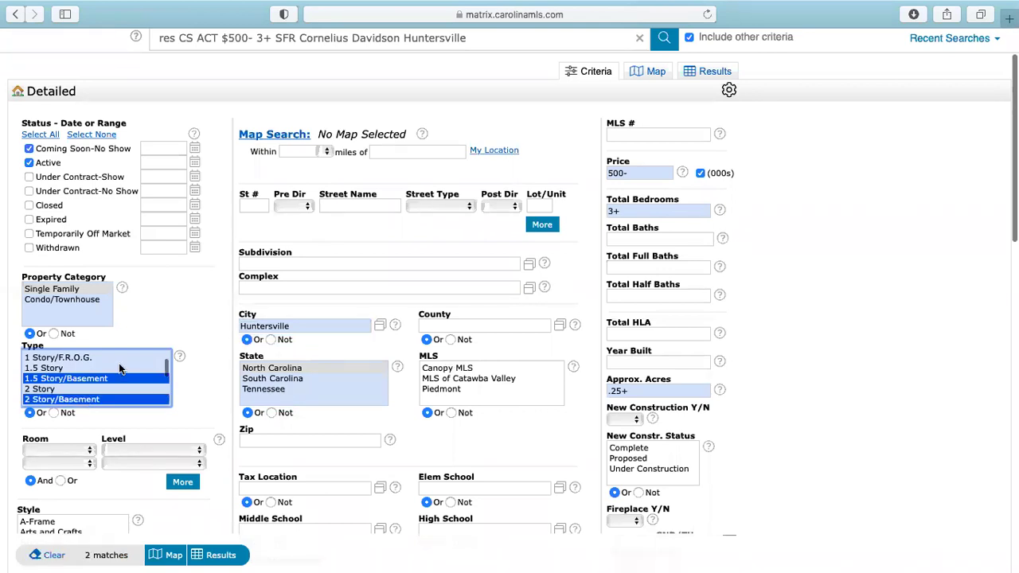
scroll(119, 363, up, 2)
super+click(119, 368)
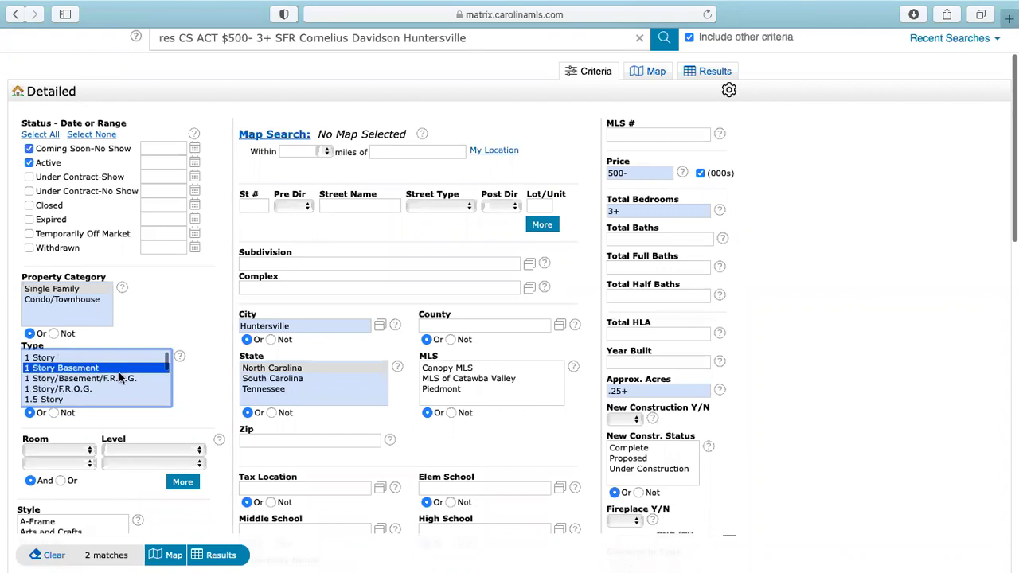
super+click(123, 379)
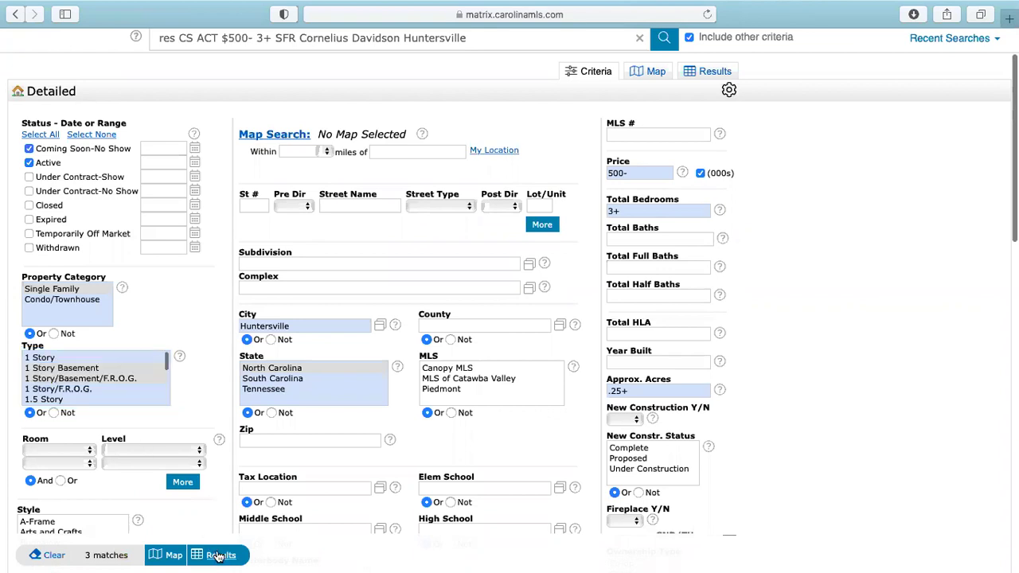
- Show the search results and page through the matching listings' full reports, ending back on the first one
click(217, 555)
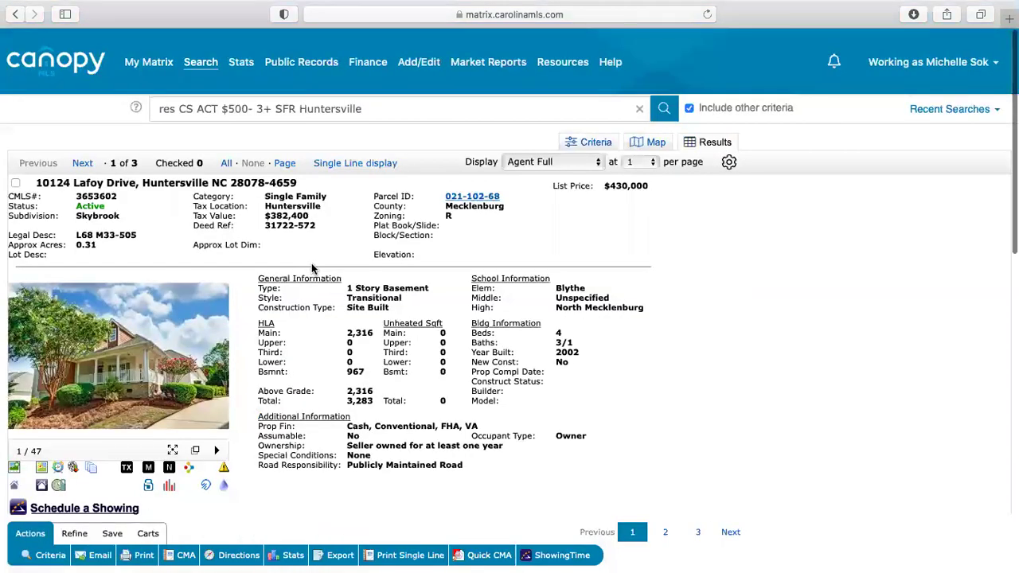
key(Right)
key(Right)
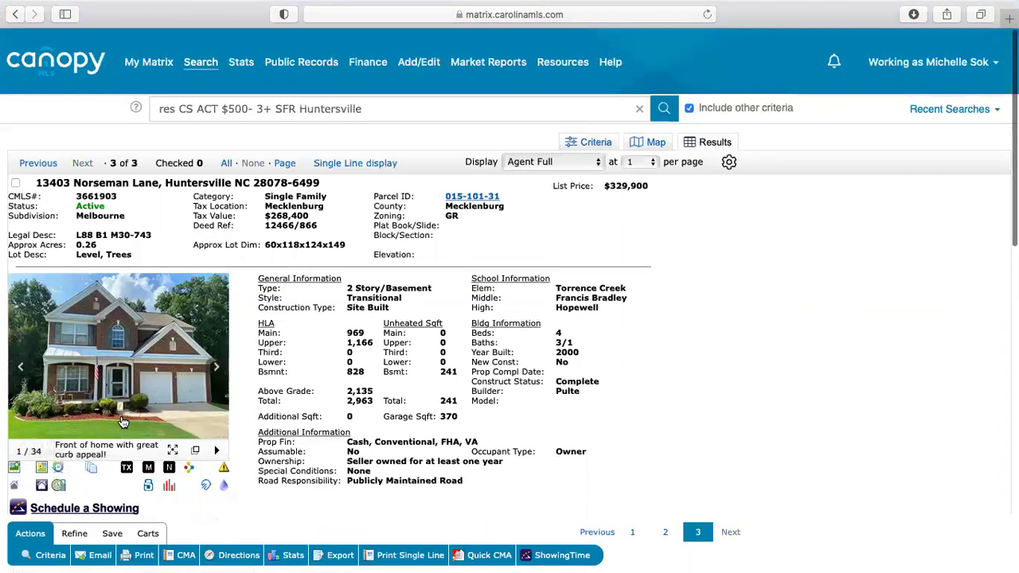
key(Left)
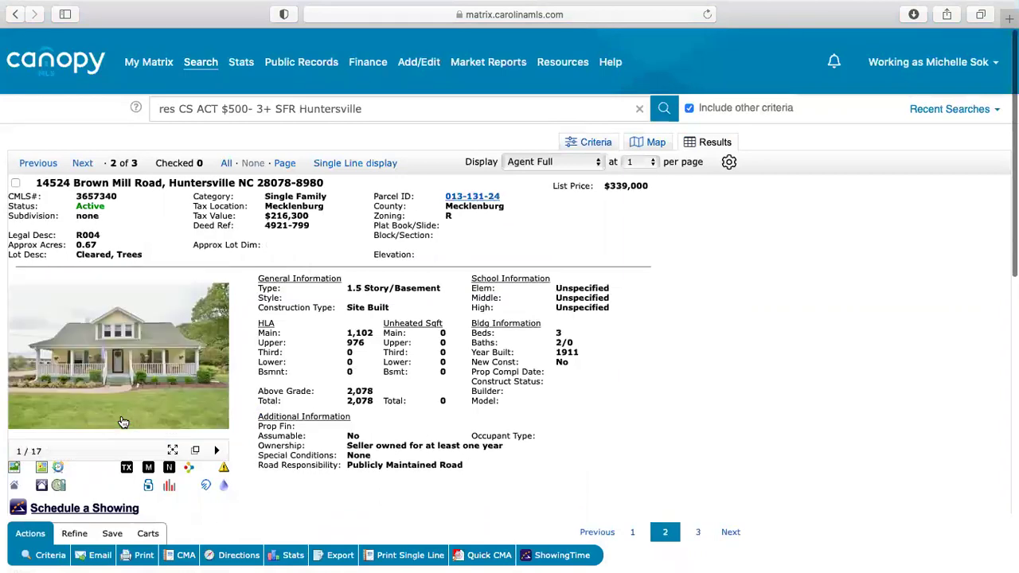
key(Left)
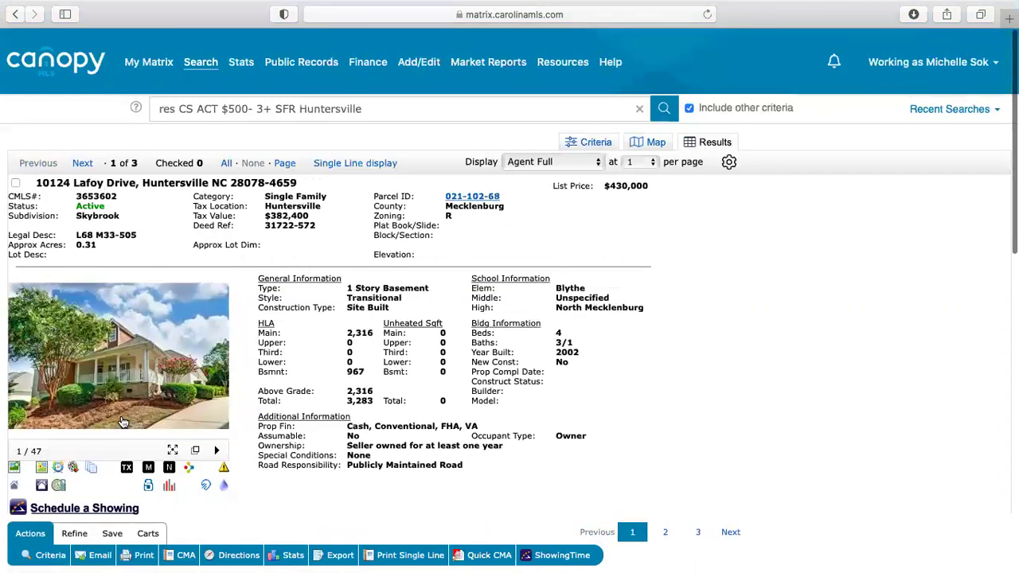
- Start a new auto email from the search results and look at the available contacts without choosing one
click(113, 534)
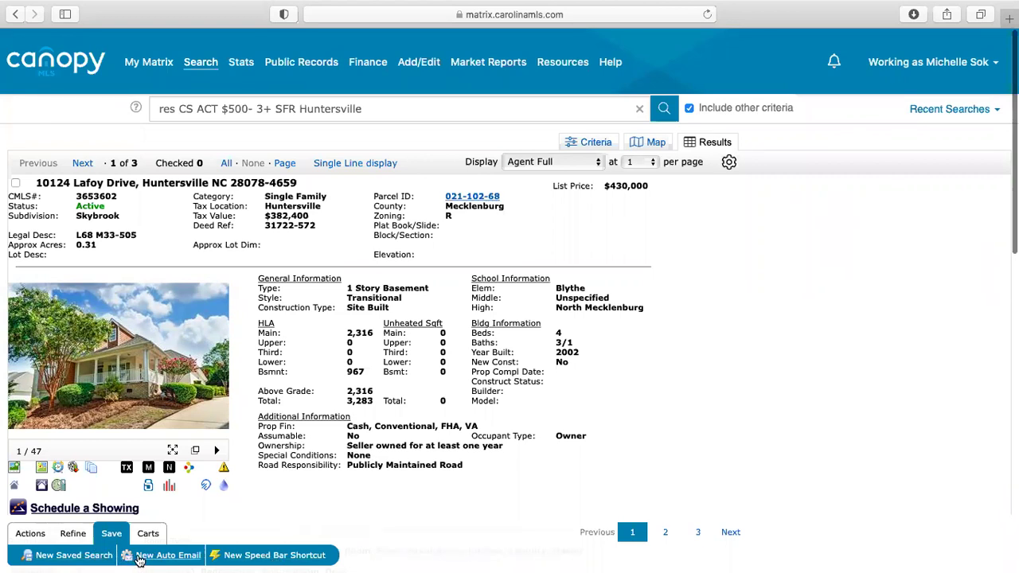
click(143, 560)
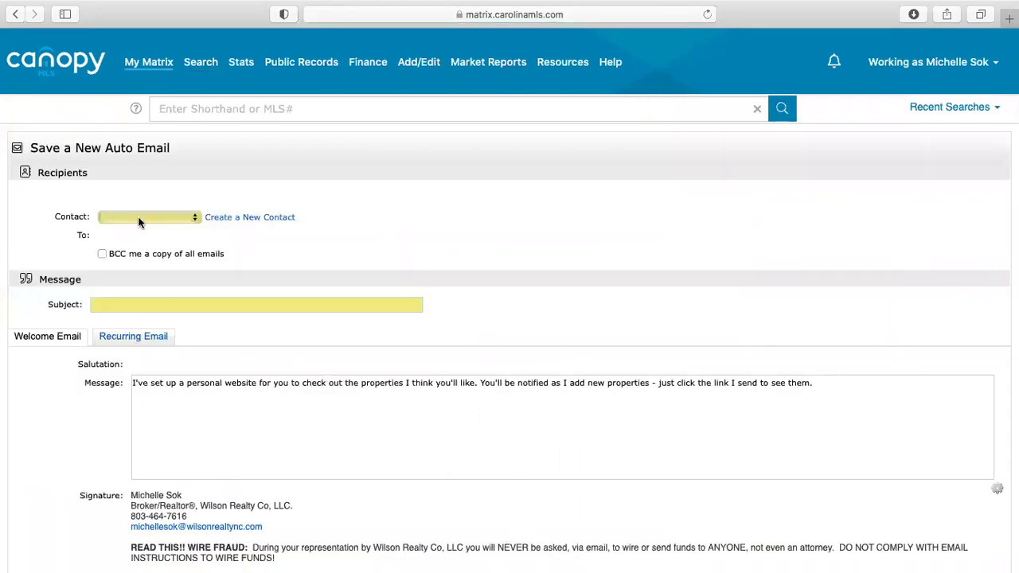
click(138, 218)
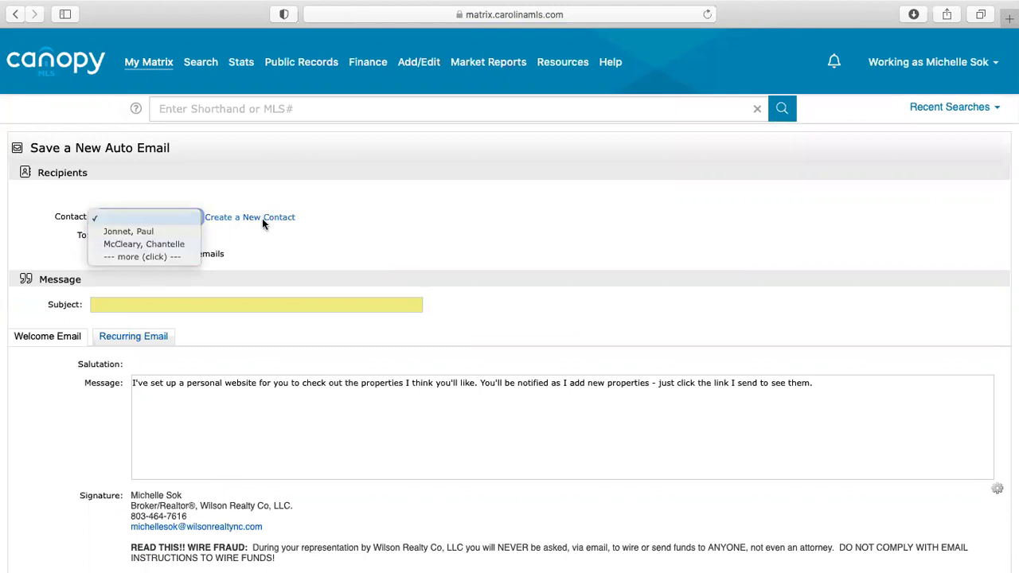
click(371, 230)
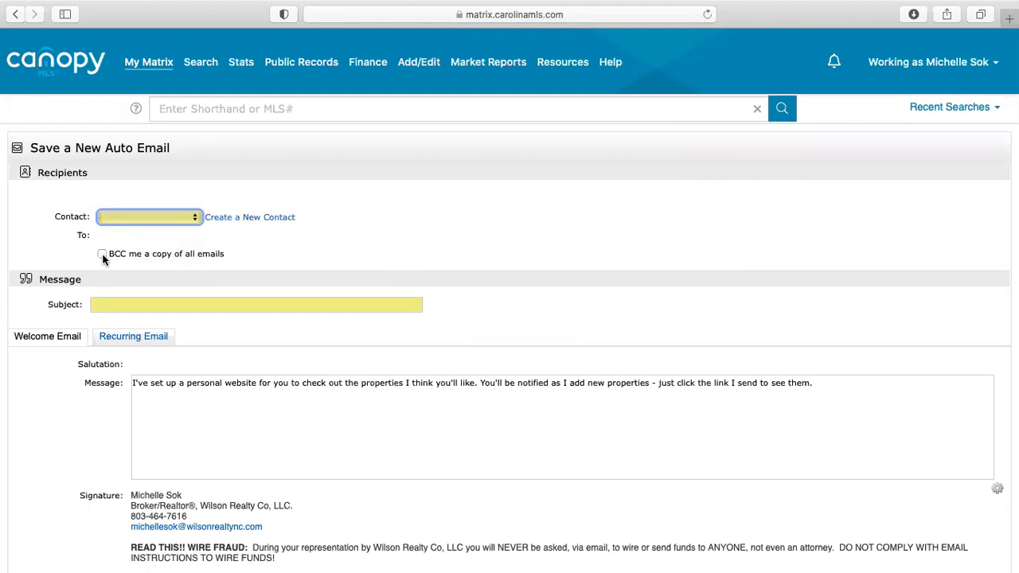
- Set the auto email's subject to "Homes meeting your criteria" and show its recurring email message
click(109, 299)
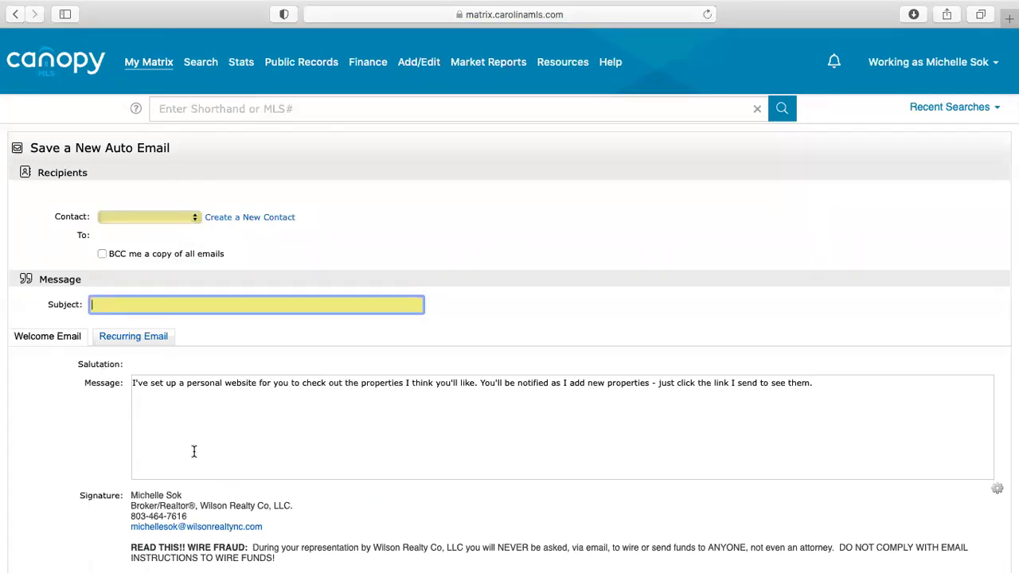
text(Homesmeeting your cr)
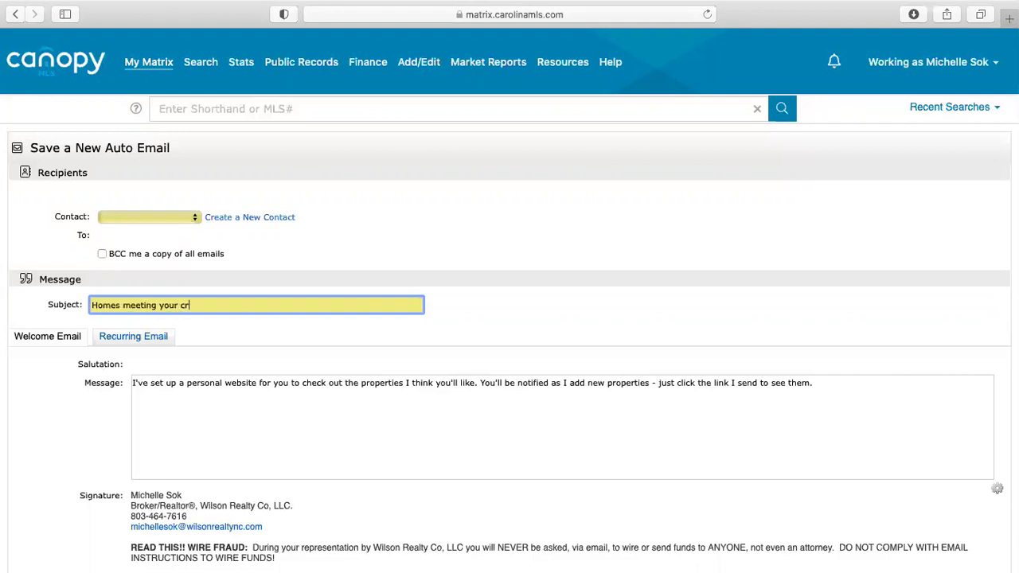
text(iteria)
click(141, 336)
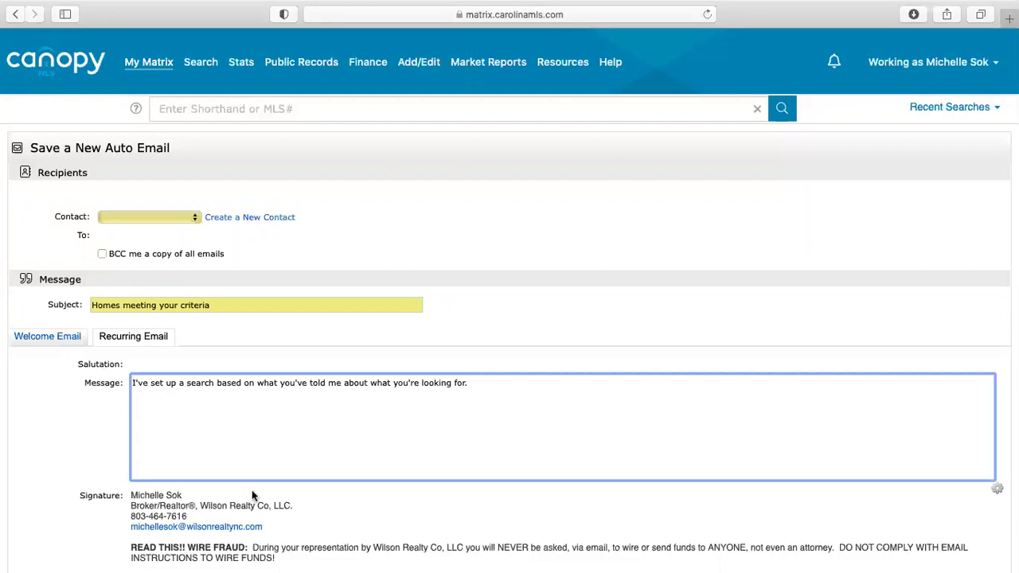
- Review the auto email's signature, criteria, settings and schedule, and enable it as a Favorite Search on the Home tab
scroll(93, 419, down, 2)
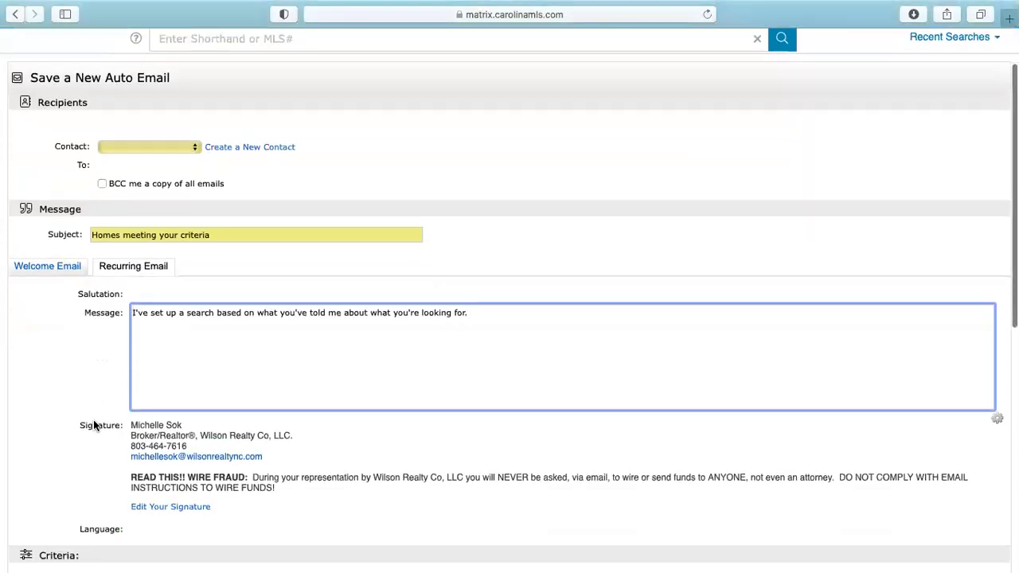
scroll(94, 425, down, 3)
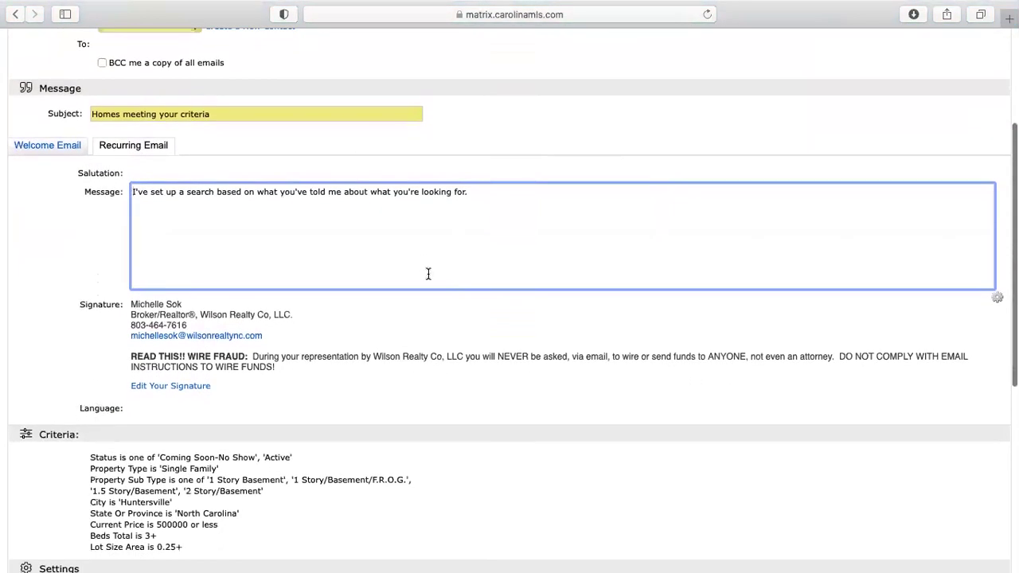
scroll(427, 273, down, 3)
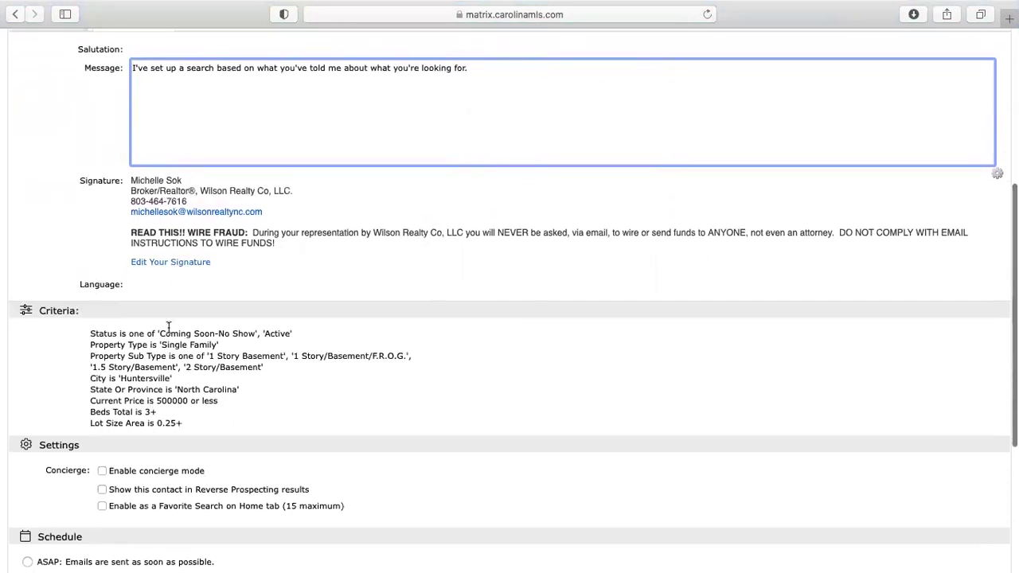
scroll(107, 381, down, 3)
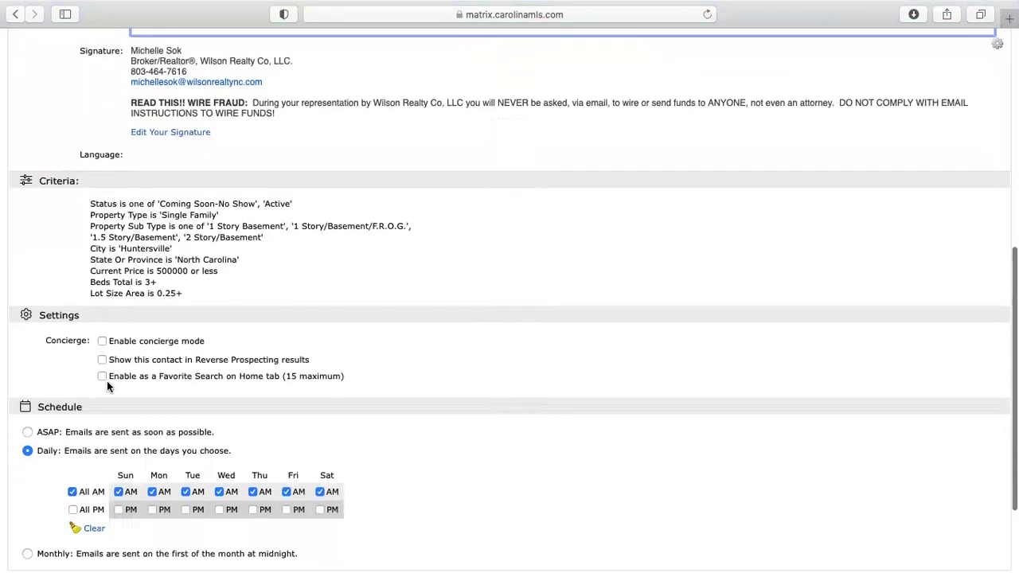
scroll(106, 385, down, 1)
scroll(106, 380, up, 3)
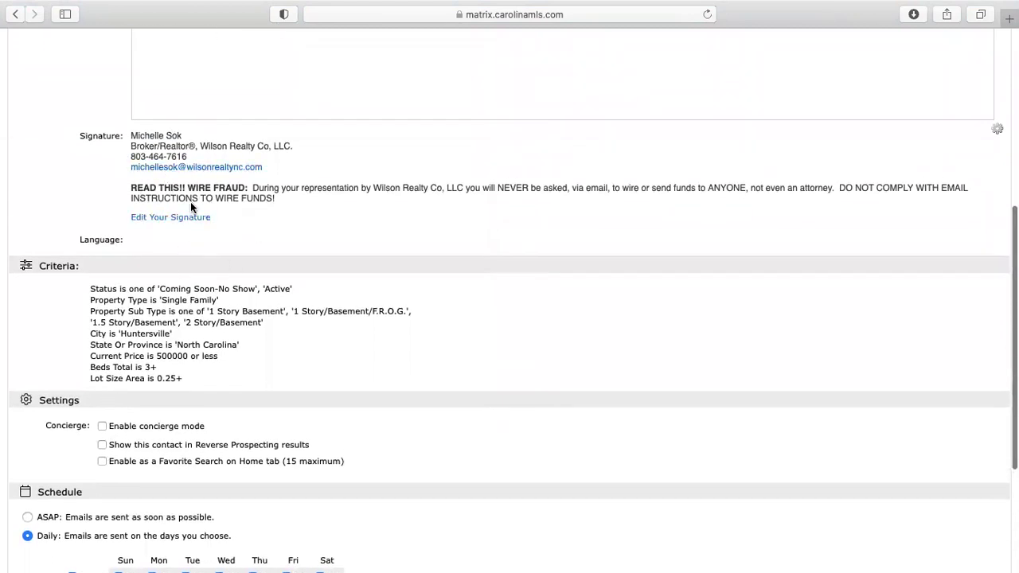
click(170, 219)
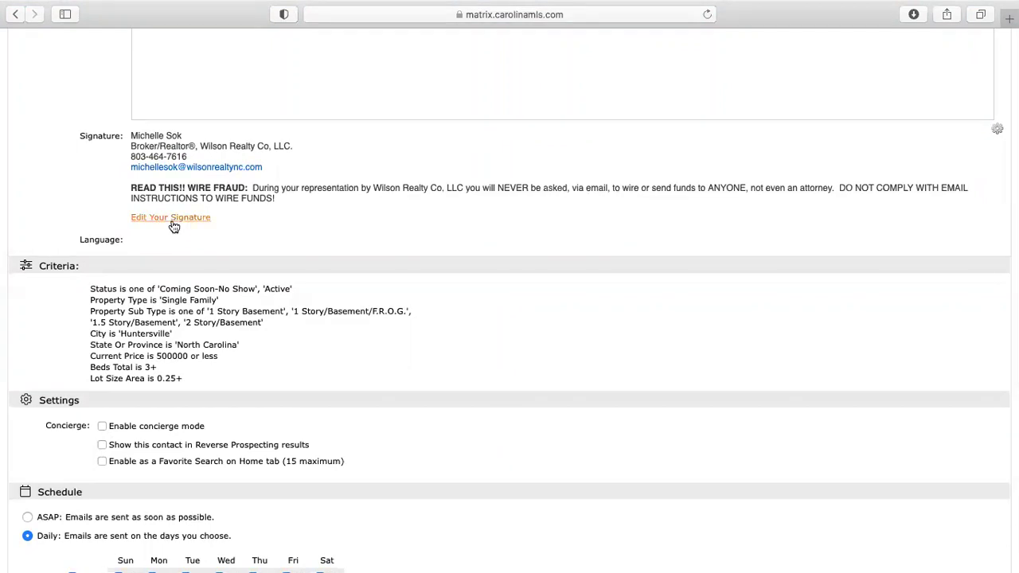
scroll(128, 239, down, 5)
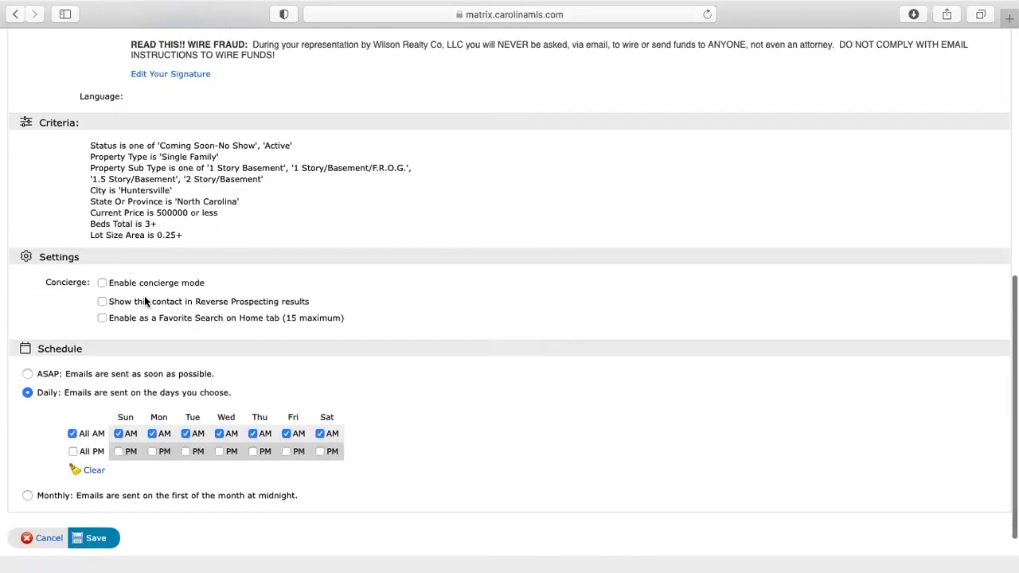
click(102, 319)
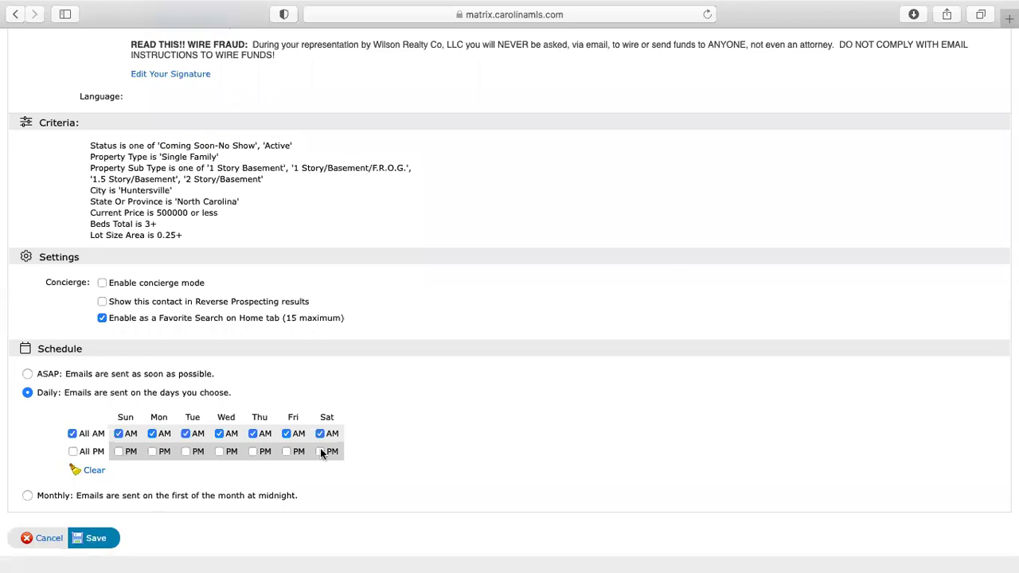
- Look over the auto email's recipient, message and criteria once more, and cancel it to return to the search results
scroll(480, 312, up, 5)
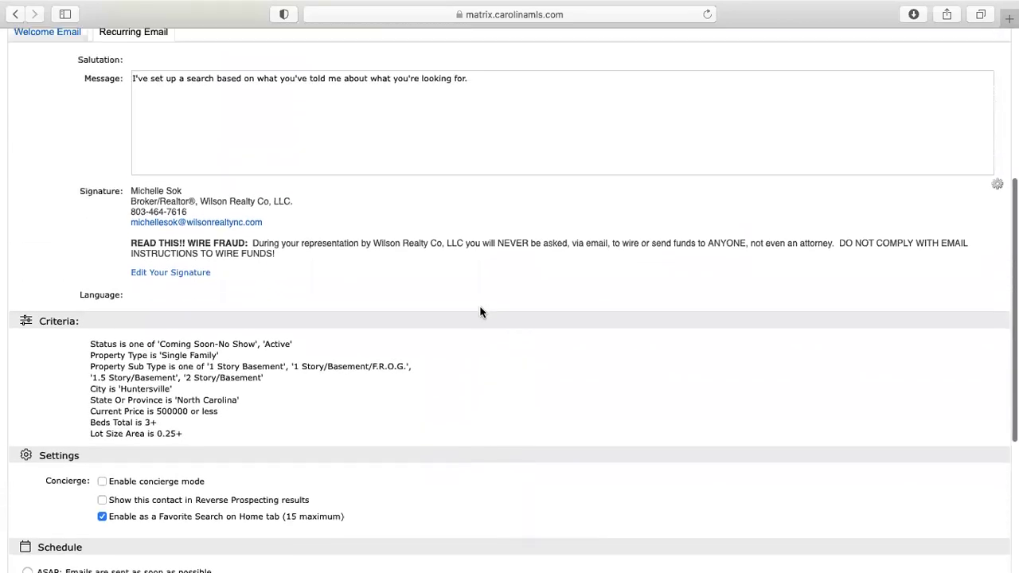
scroll(480, 312, up, 2)
scroll(479, 314, up, 5)
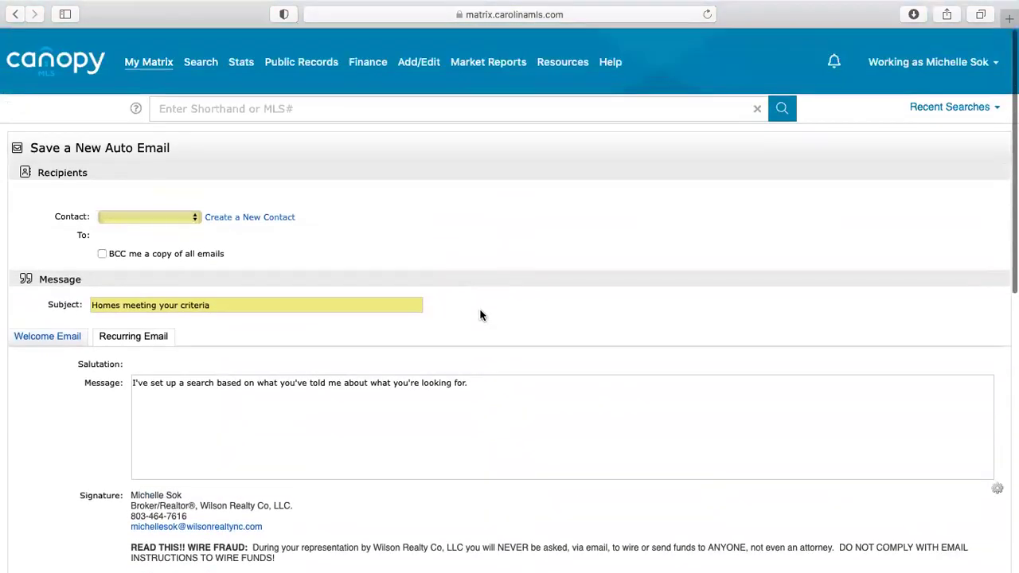
scroll(84, 543, down, 2)
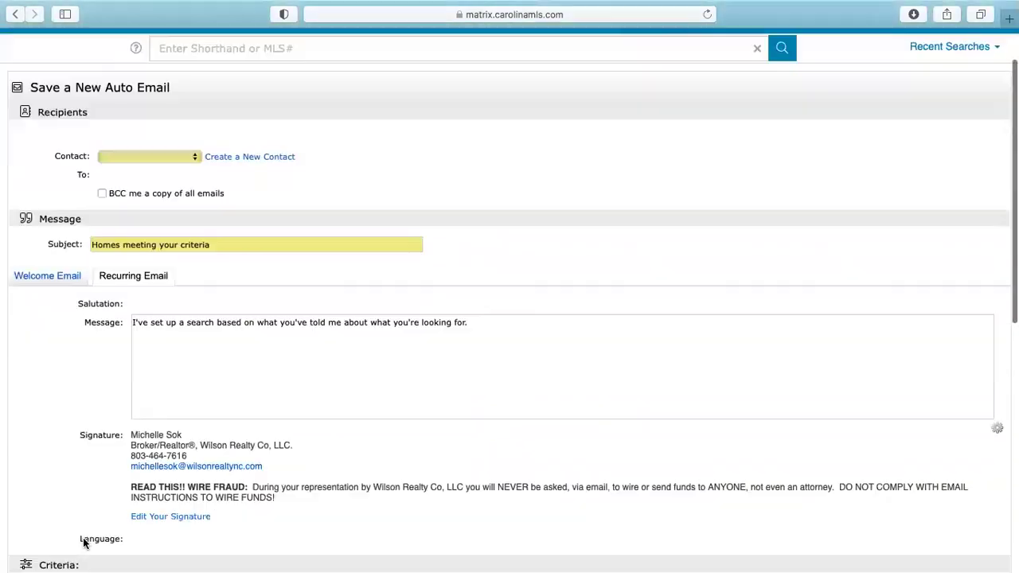
scroll(84, 543, down, 1)
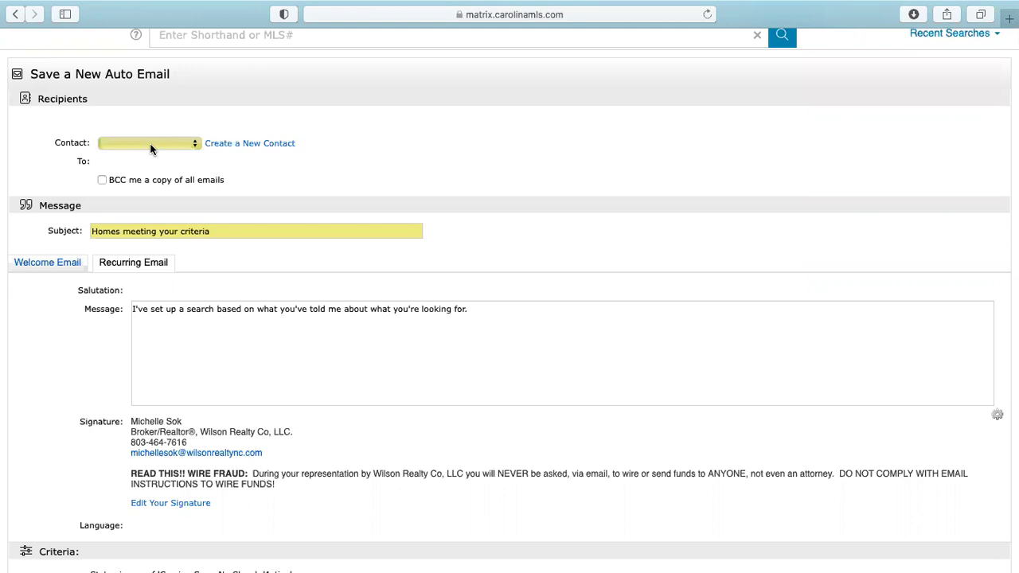
scroll(291, 218, up, 1)
scroll(291, 217, down, 10)
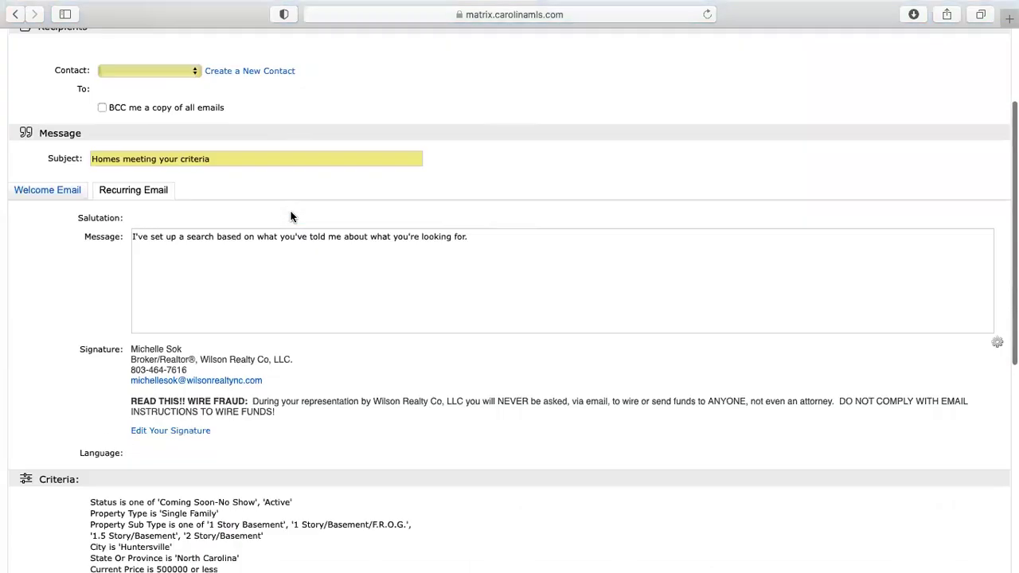
click(46, 472)
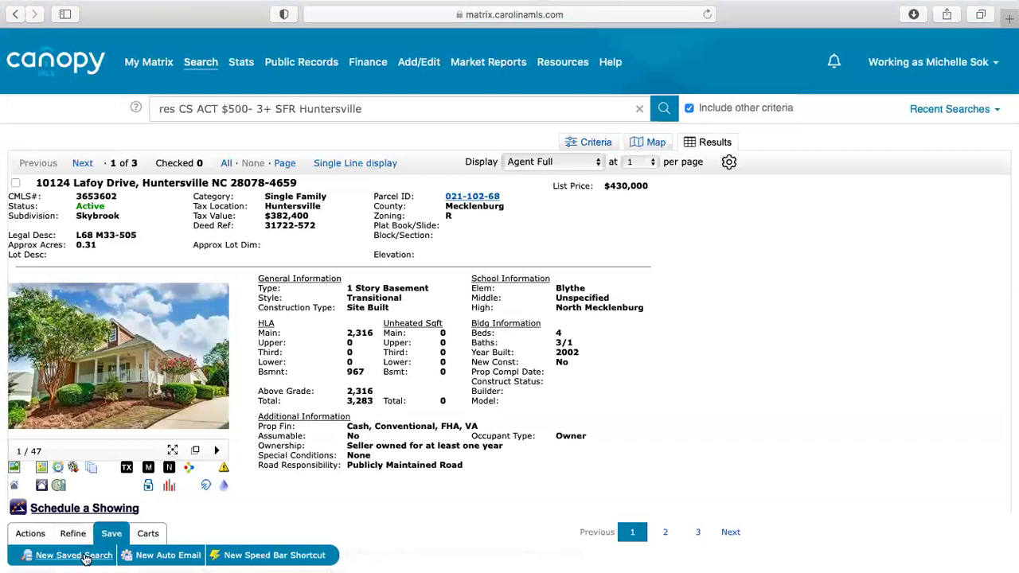
- Start a new saved search from the current Huntersville listing results
click(73, 556)
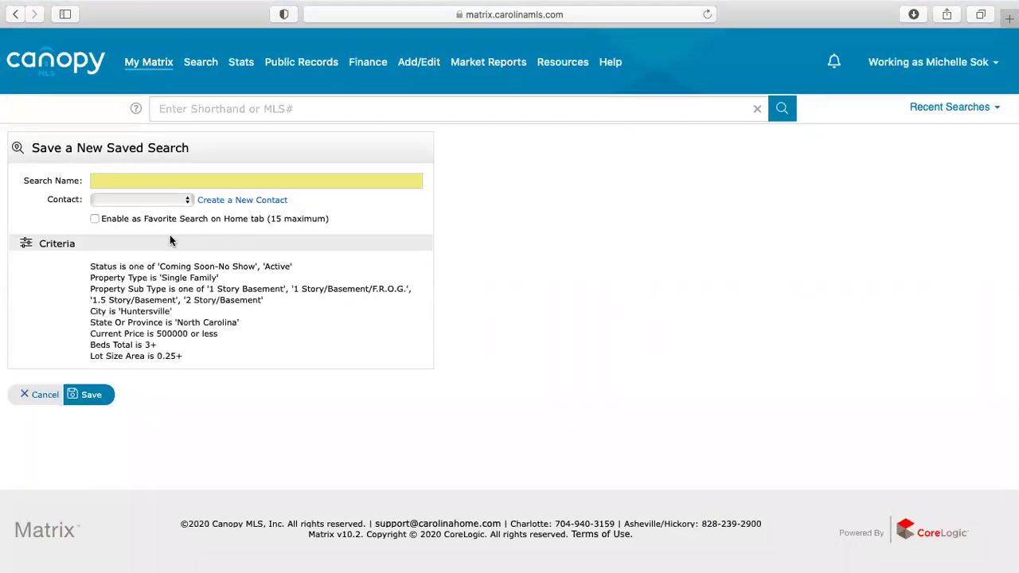
click(105, 183)
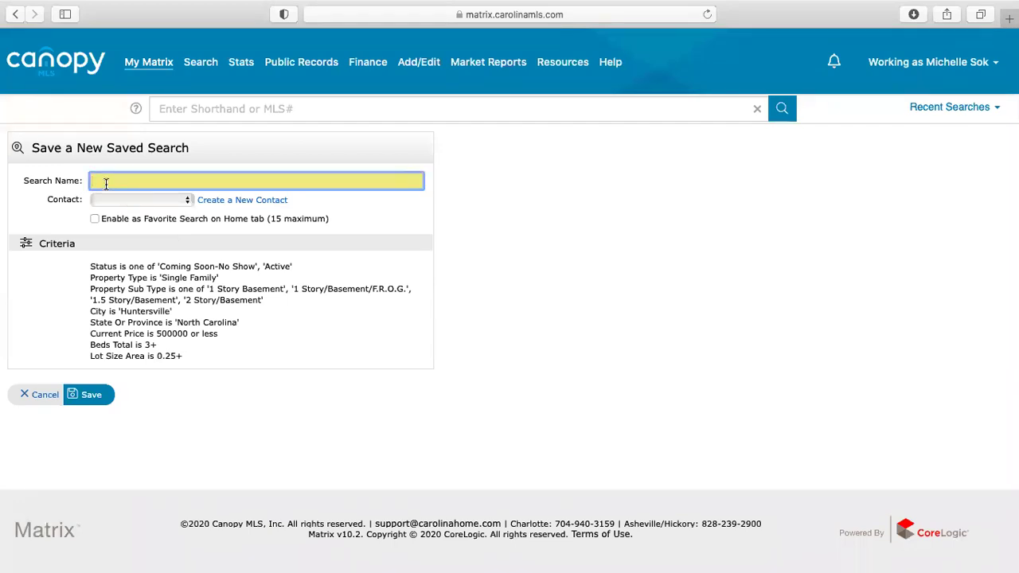
text(Huntersville homes w)
key(BackSpace)
key(BackSpace)
text(s with basement)
key(BackSpace)
key(BackSpace)
key(BackSpace)
key(BackSpace)
key(BackSpace)
key(BackSpace)
key(BackSpace)
key(BackSpace)
key(BackSpace)
key(BackSpace)
key(BackSpace)
key(BackSpace)
key(BackSpace)
key(BackSpace)
key(BackSpace)
key(BackSpace)
key(BackSpace)
key(BackSpace)
key(BackSpace)
key(BackSpace)
key(BackSpace)
key(BackSpace)
key(BackSpace)
key(BackSpace)
key(BackSpace)
key(BackSpace)
key(BackSpace)
key(BackSpace)
key(BackSpace)
key(BackSpace)
key(BackSpace)
key(BackSpace)
- Name the saved search after the buyer, enable it as a Favorite Search on the Home tab, and save it
text(Sally buyer)
click(94, 219)
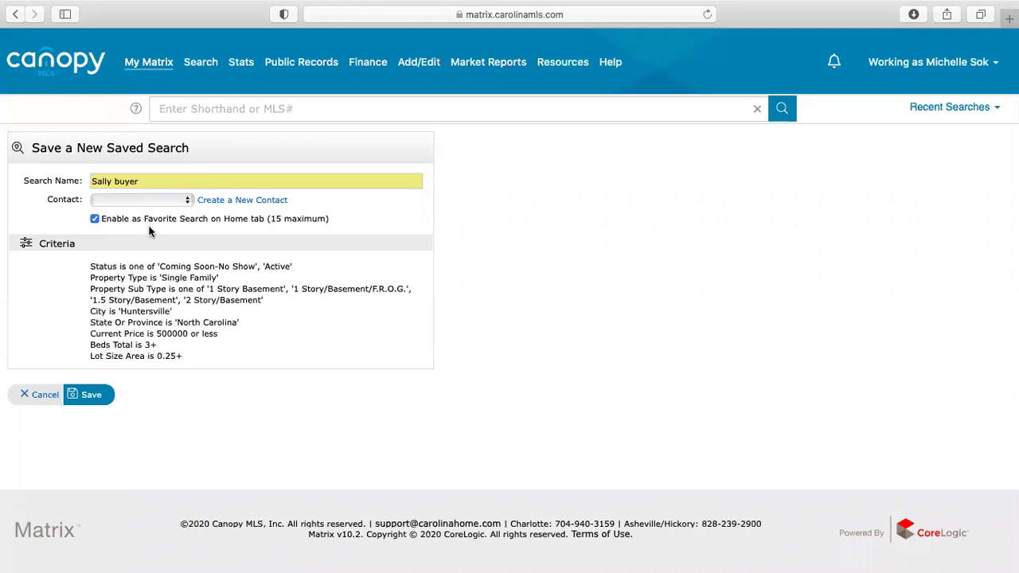
click(93, 396)
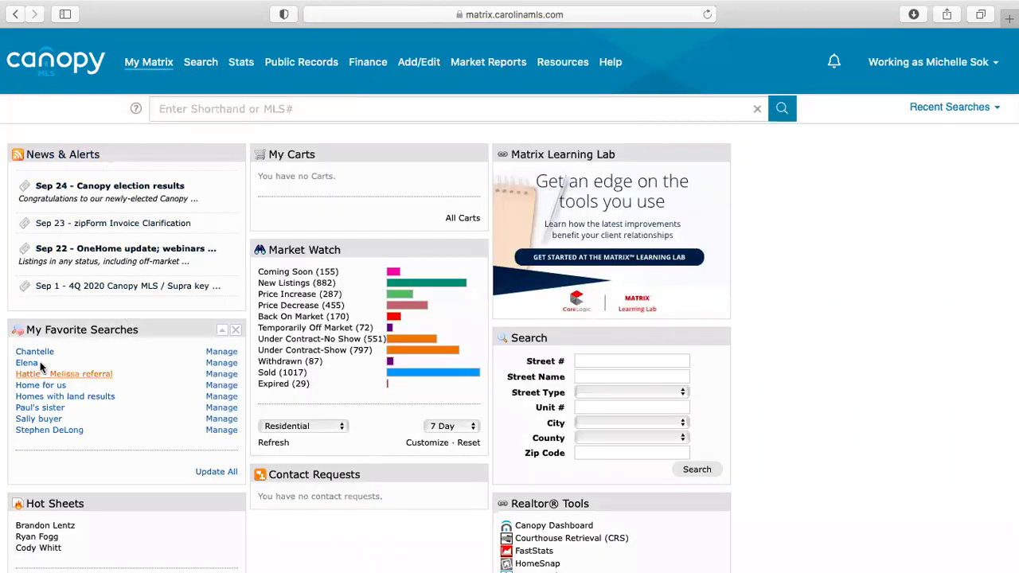
- View the newly saved buyer search's results from My Favorite Searches, and return to the home page to view the sister's favorite search
click(46, 423)
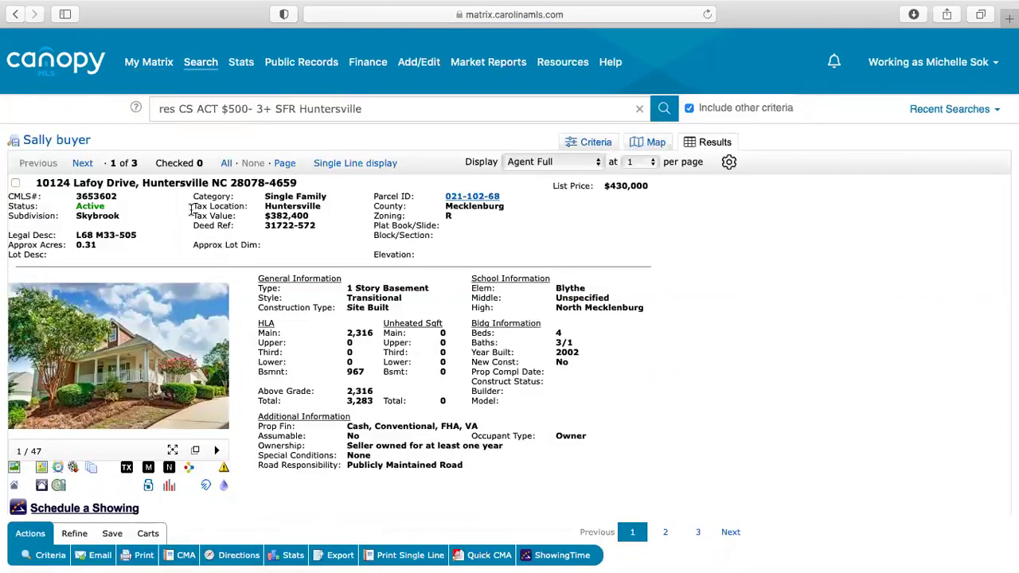
click(50, 73)
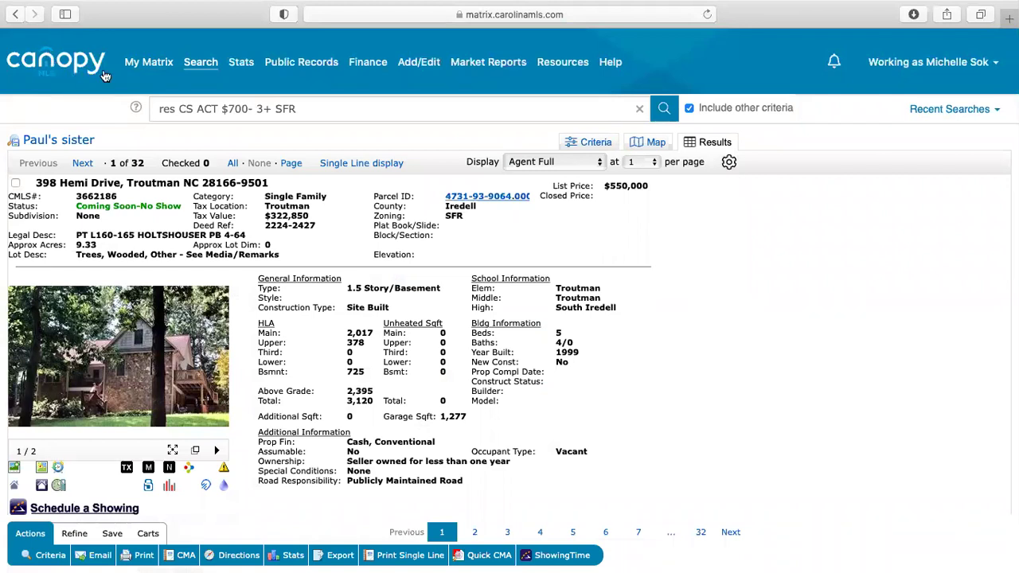
mouse_move(214, 63)
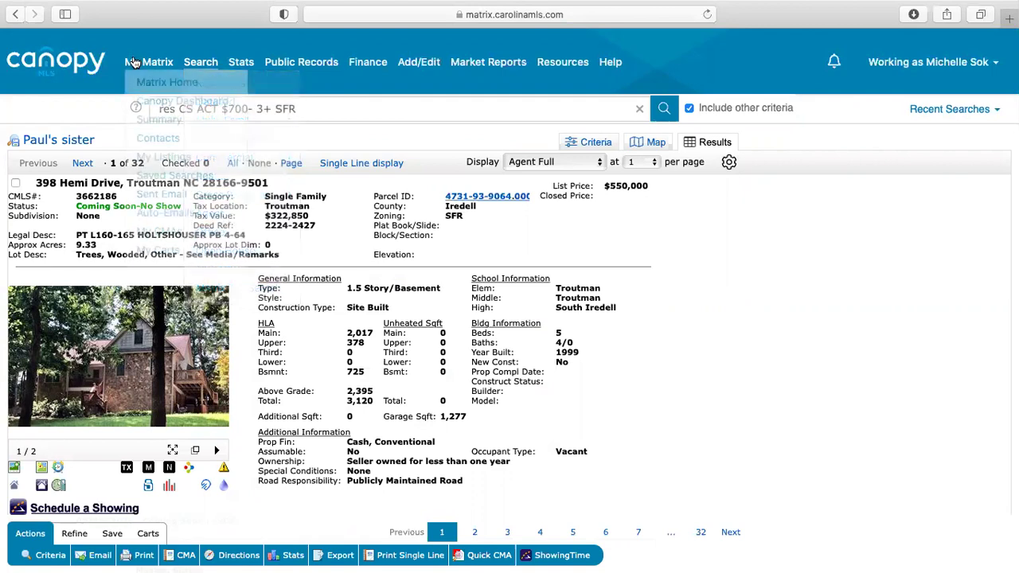
mouse_move(428, 8)
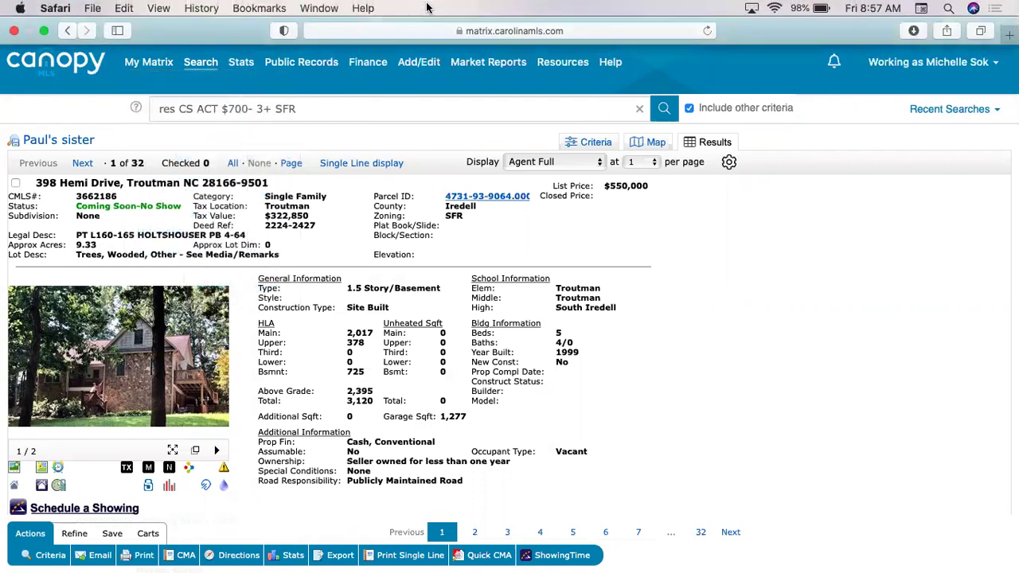